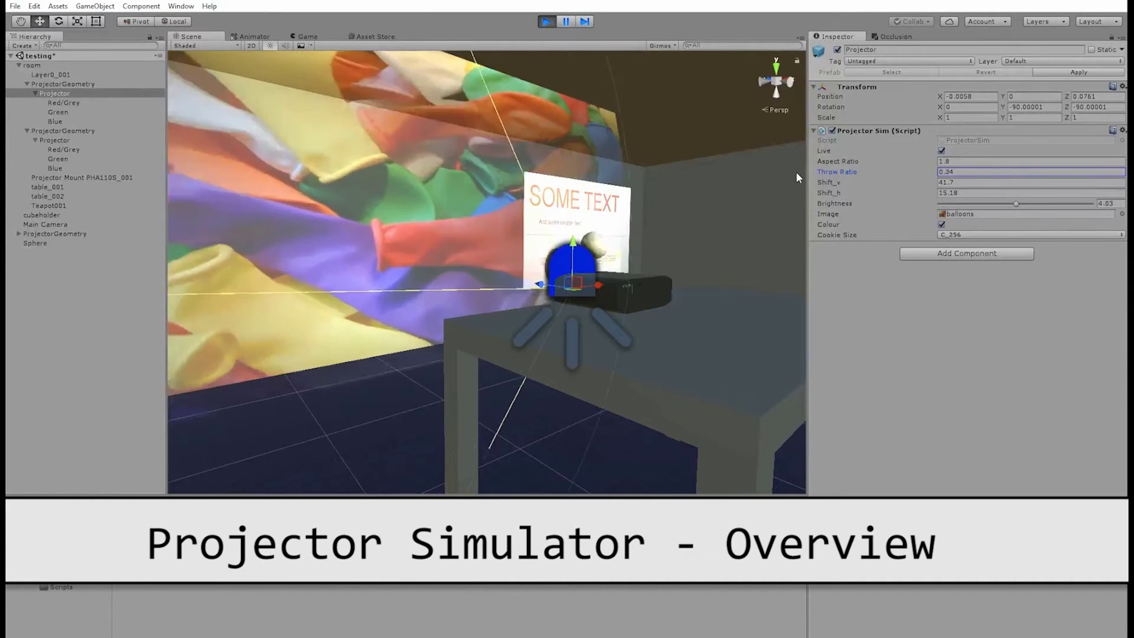
{"action": "key", "text": "s"}
{"action": "right_click_drag", "start_coordinate": [650, 254], "coordinate": [543, 263]}
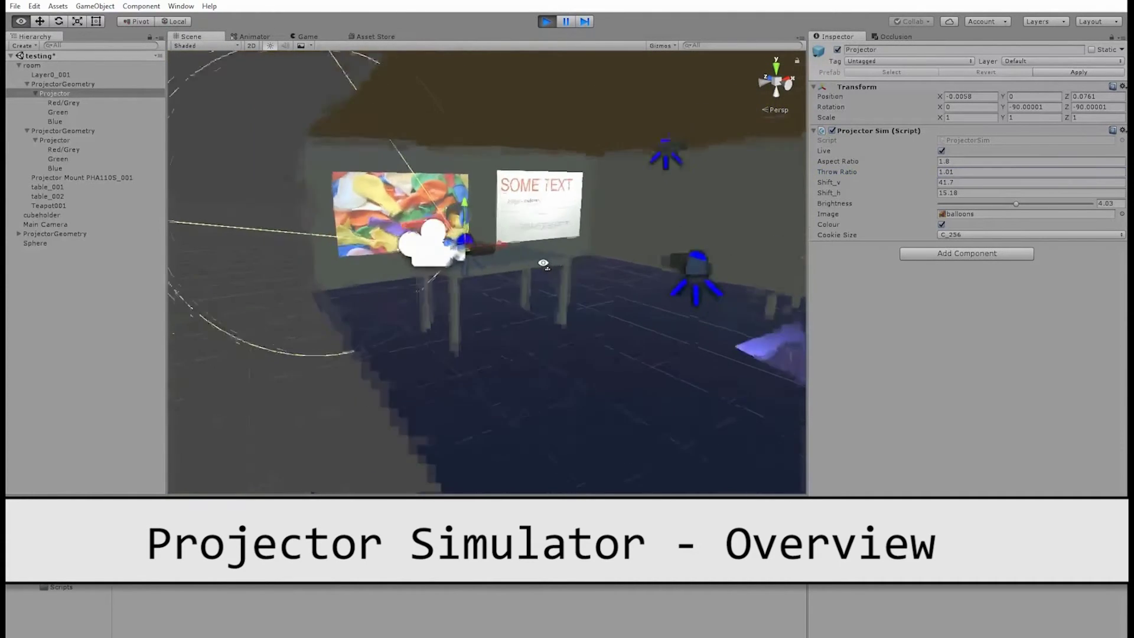
{"action": "left_click_drag", "start_coordinate": [543, 264], "coordinate": [508, 259], "text": "alt"}
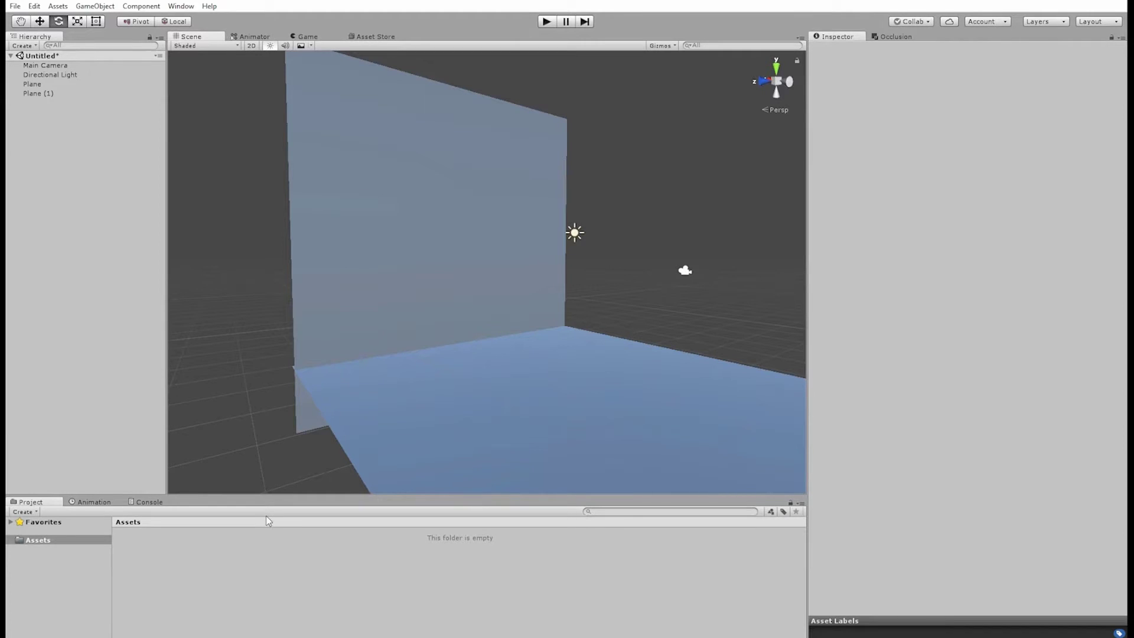
Step: Import the ProjectorSimulator custom package with its scripts and test scene into the project's Assets
{"action": "right_click", "coordinate": [175, 561]}
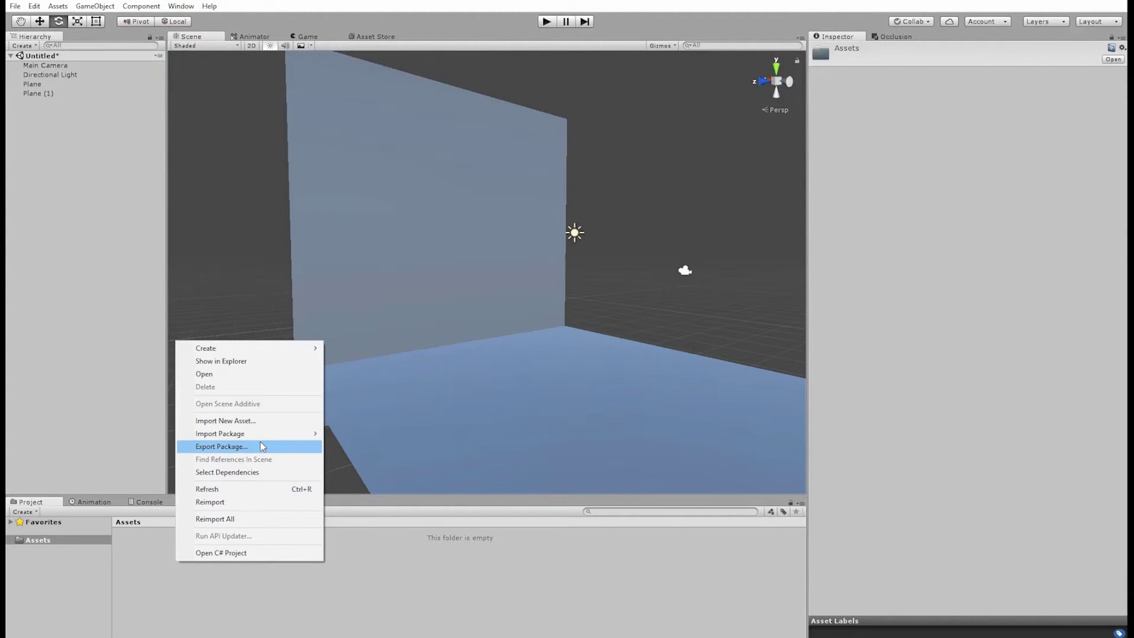
{"action": "mouse_move", "coordinate": [268, 437]}
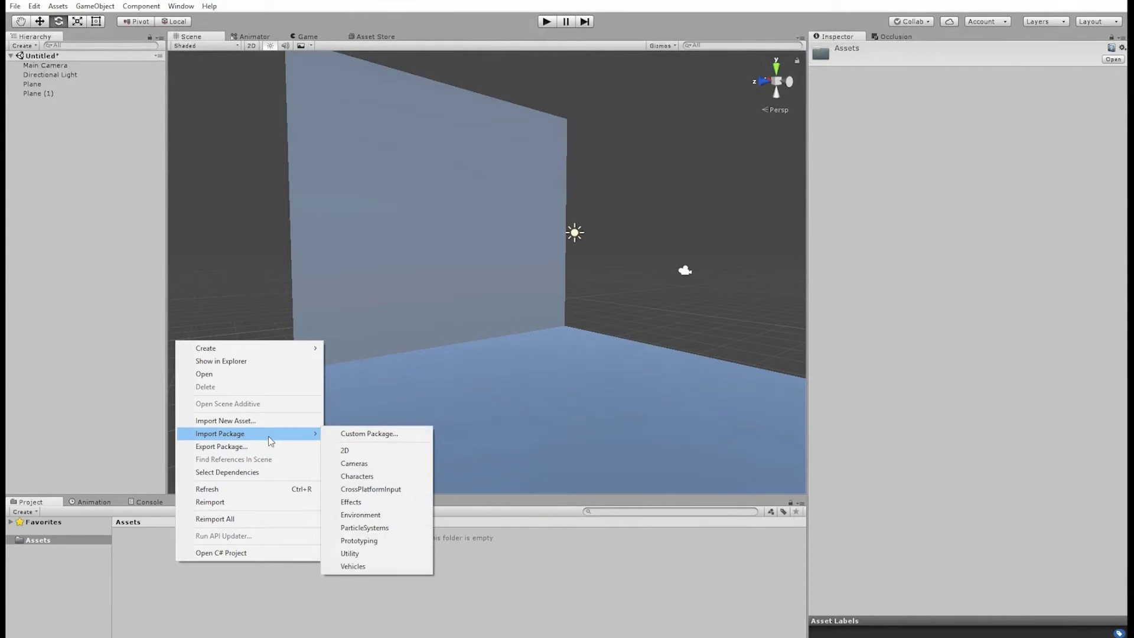
{"action": "left_click", "coordinate": [367, 434]}
{"action": "double_click", "coordinate": [335, 195]}
{"action": "left_click", "coordinate": [188, 199]}
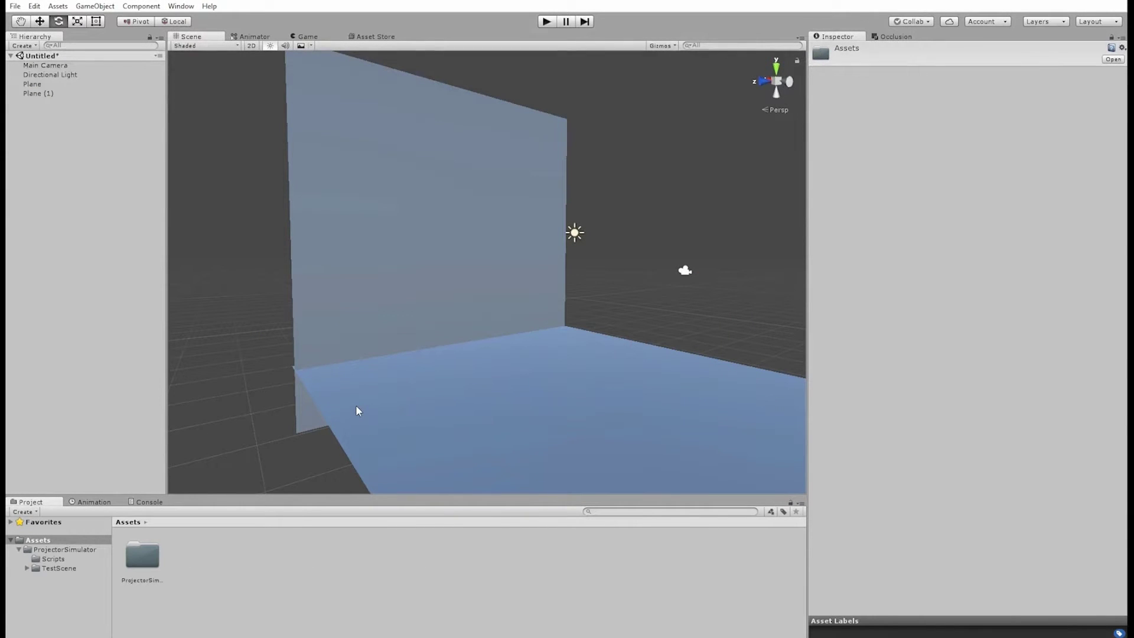
Step: Add a spotlight to the scene
{"action": "right_click", "coordinate": [88, 177]}
{"action": "mouse_move", "coordinate": [142, 312]}
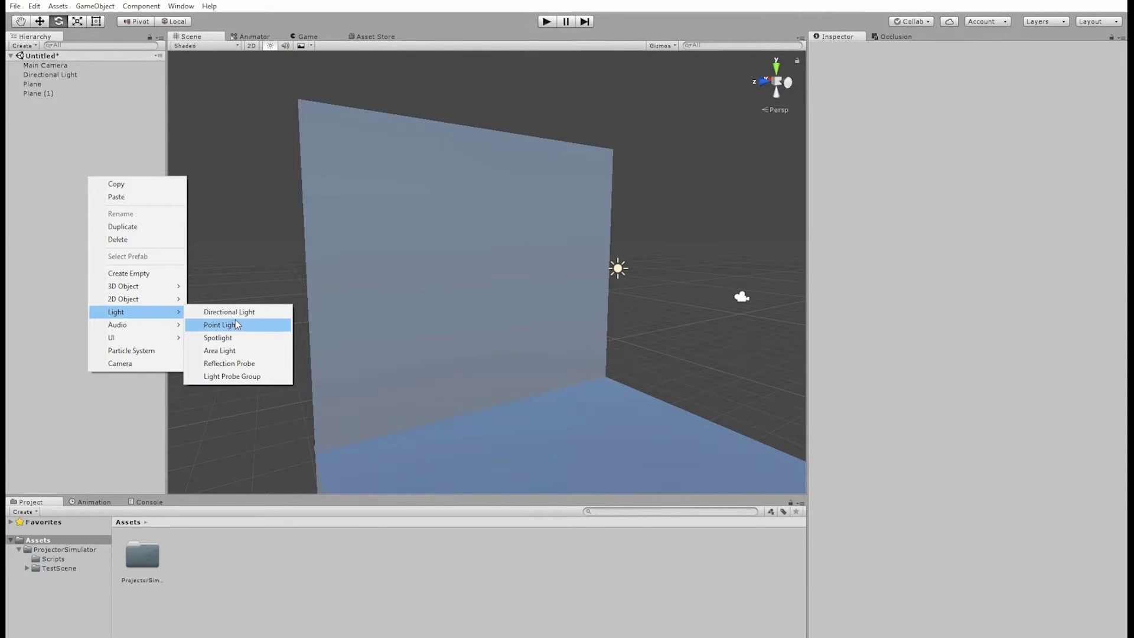
{"action": "left_click", "coordinate": [238, 337]}
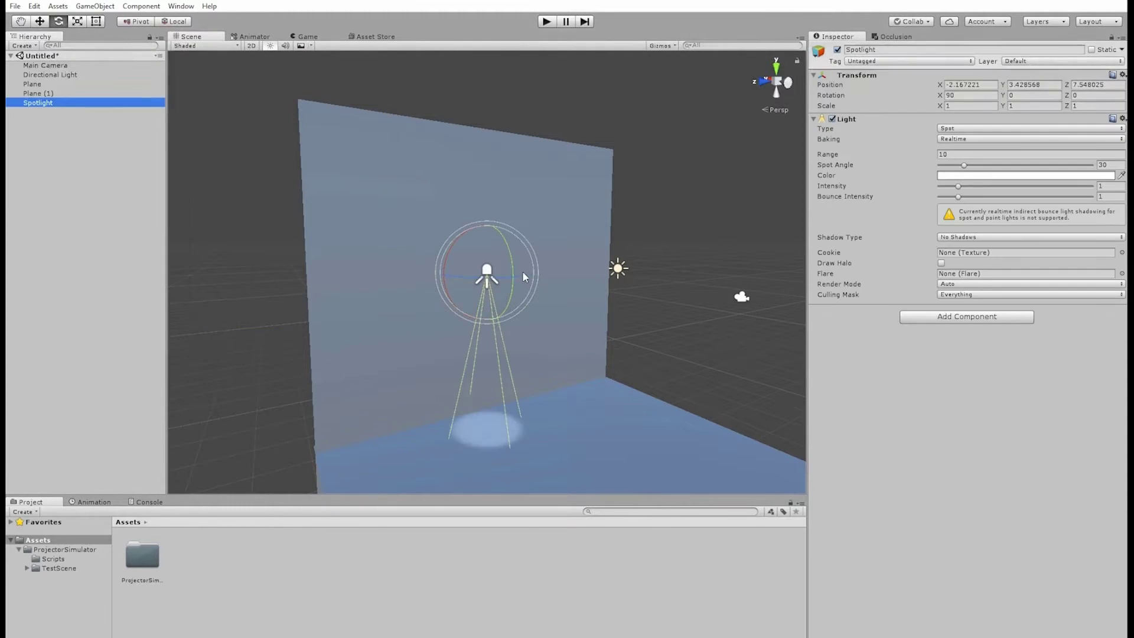
Step: Rotate the Spotlight to face the upright plane, move it back to about X -6.551, and raise its intensity to about 6.19
{"action": "left_click_drag", "start_coordinate": [522, 273], "coordinate": [531, 394], "text": "ctrl"}
{"action": "key", "text": "w"}
{"action": "left_click_drag", "start_coordinate": [455, 283], "coordinate": [587, 297]}
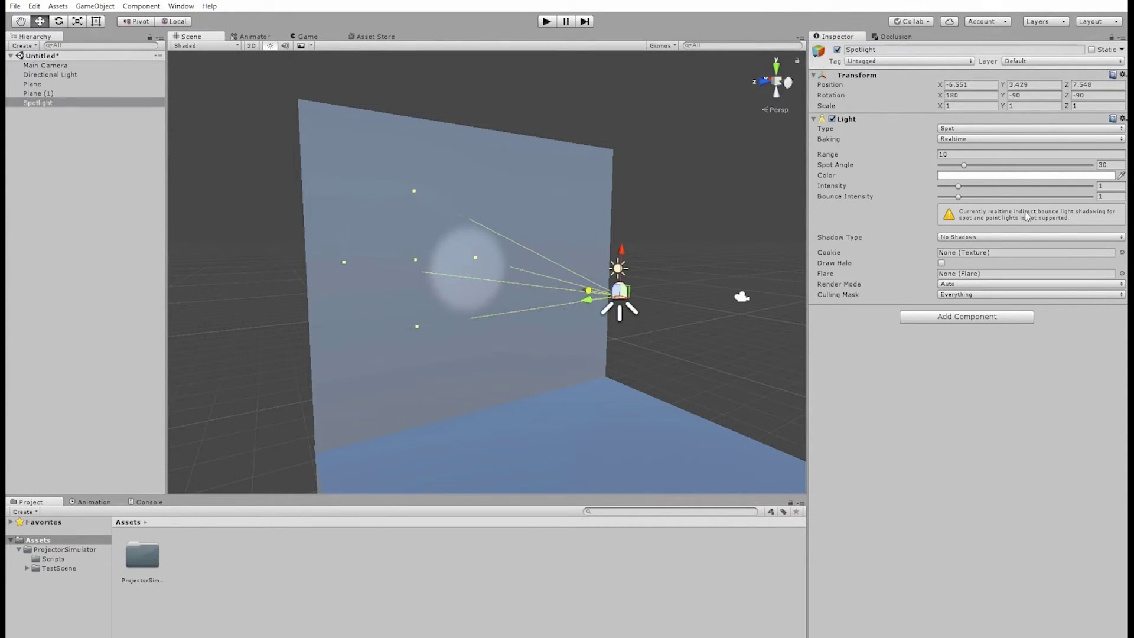
{"action": "left_click_drag", "start_coordinate": [958, 186], "coordinate": [1063, 186]}
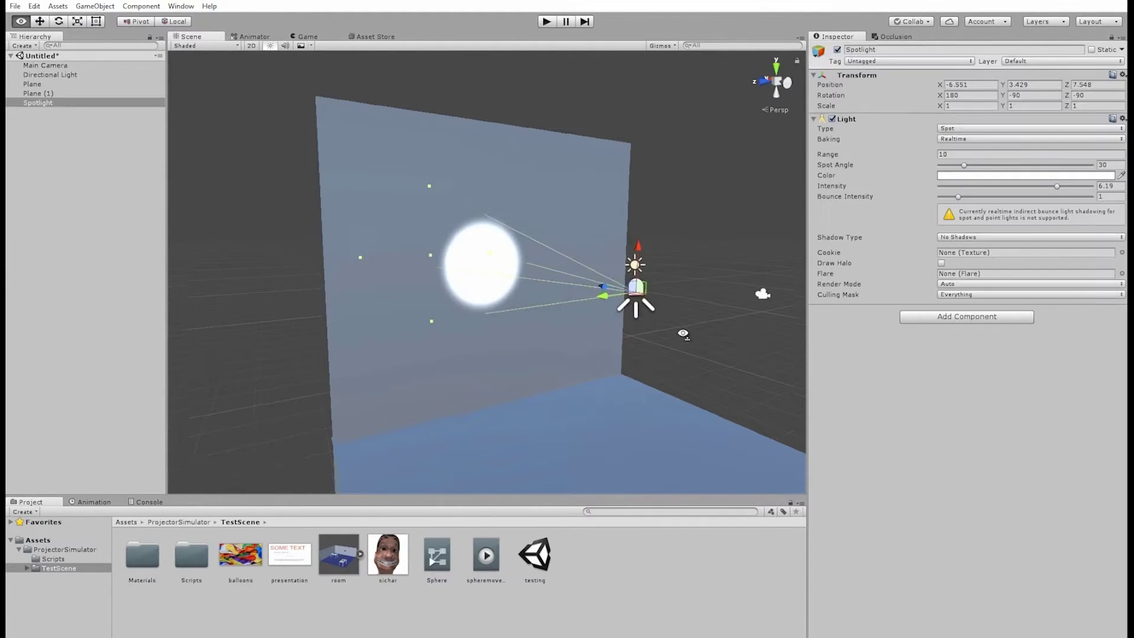
Step: Inspect the balloons texture's import settings and the Spotlight aimed at the wall
{"action": "left_click", "coordinate": [242, 558]}
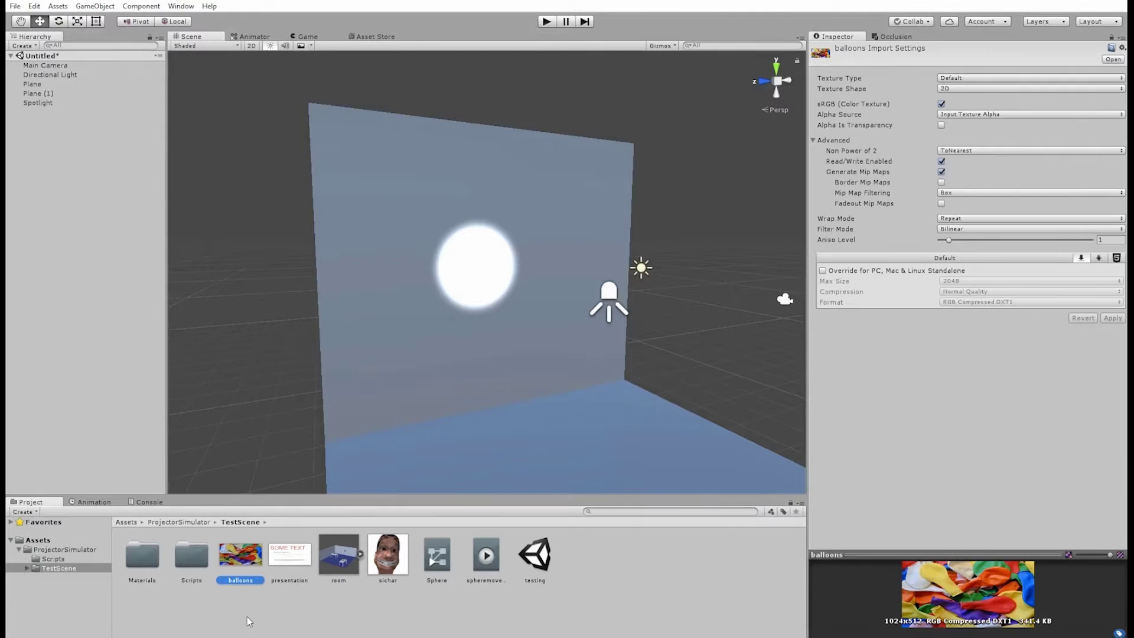
{"action": "right_click_drag", "start_coordinate": [663, 360], "coordinate": [685, 348]}
{"action": "key", "text": "w"}
{"action": "left_click", "coordinate": [627, 290]}
{"action": "right_click_drag", "start_coordinate": [655, 313], "coordinate": [691, 319]}
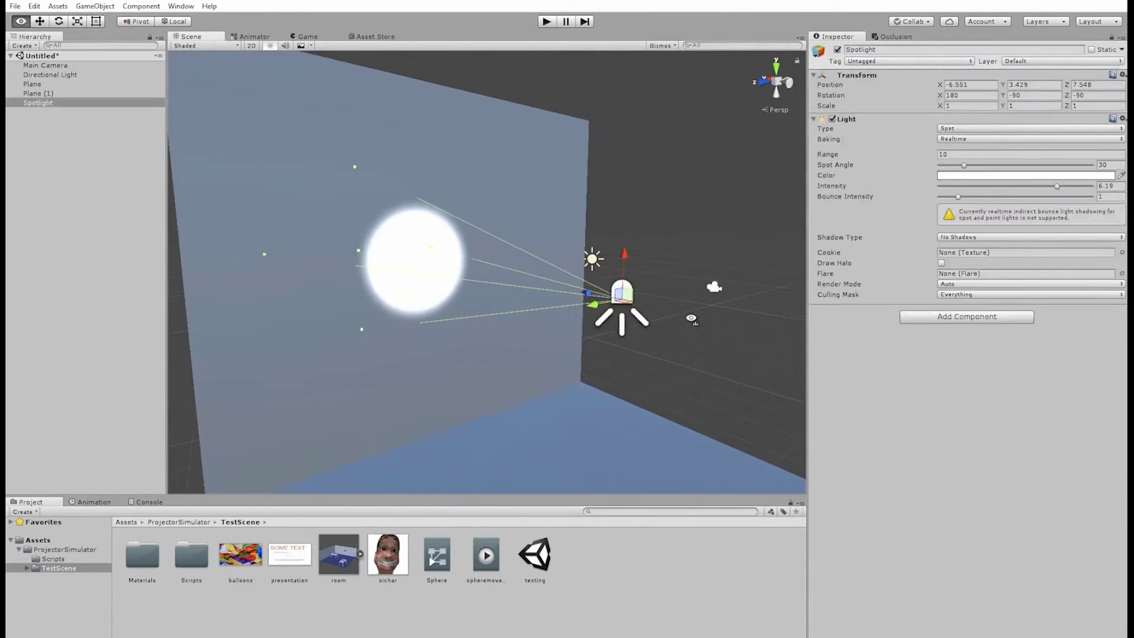
{"action": "left_click_drag", "start_coordinate": [689, 344], "coordinate": [688, 335], "text": "alt"}
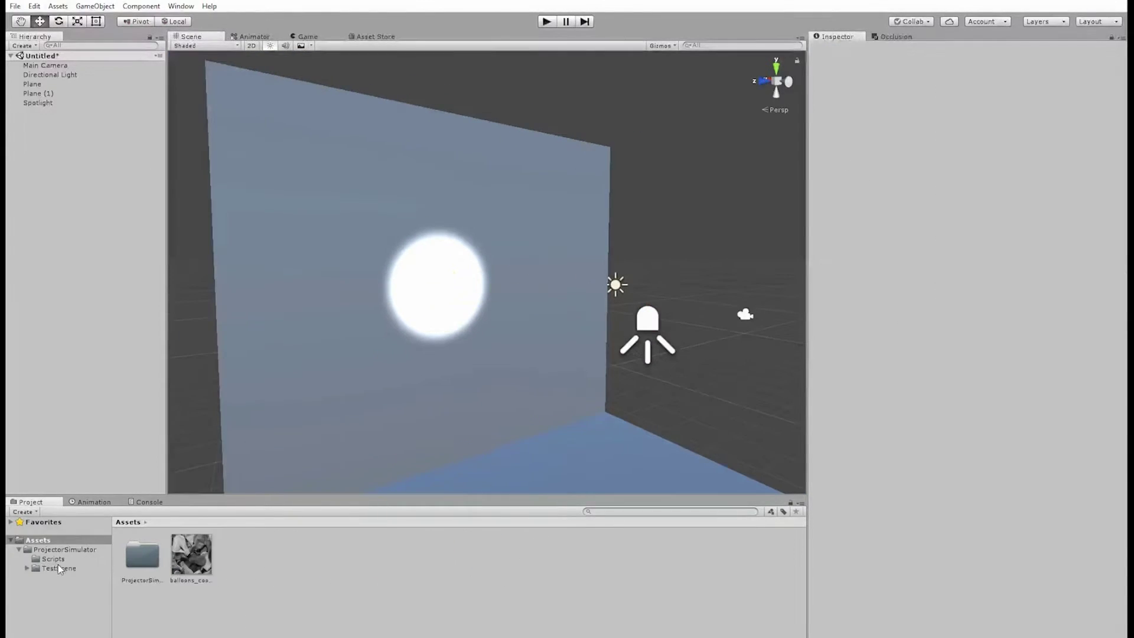
Step: Review the balloons texture and the Scripts folder of ProjectorSimulator, and view the balloons_cookie image at full size
{"action": "left_click", "coordinate": [65, 549]}
{"action": "left_click", "coordinate": [59, 568]}
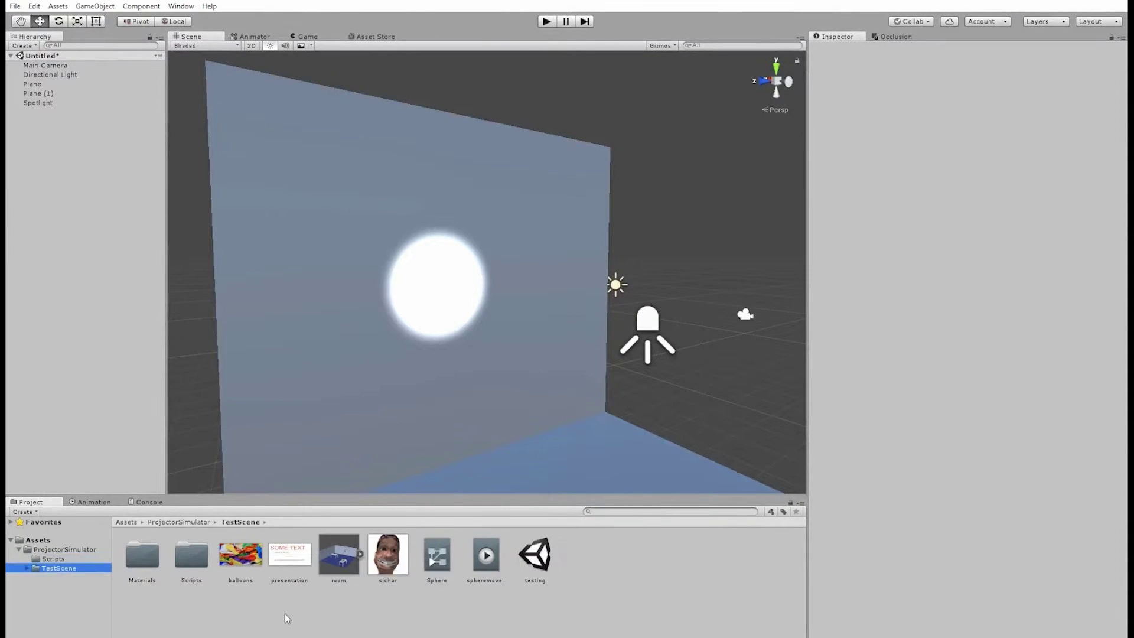
{"action": "left_click", "coordinate": [256, 564]}
{"action": "left_click", "coordinate": [58, 561]}
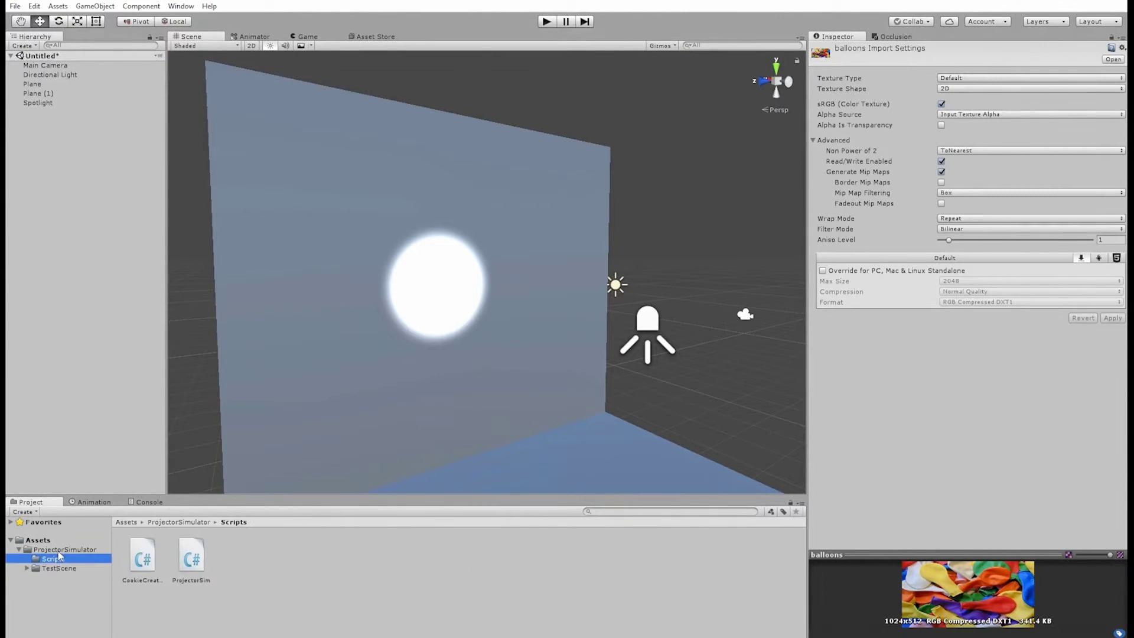
{"action": "left_click", "coordinate": [58, 551]}
{"action": "left_click", "coordinate": [52, 541]}
{"action": "double_click", "coordinate": [192, 558]}
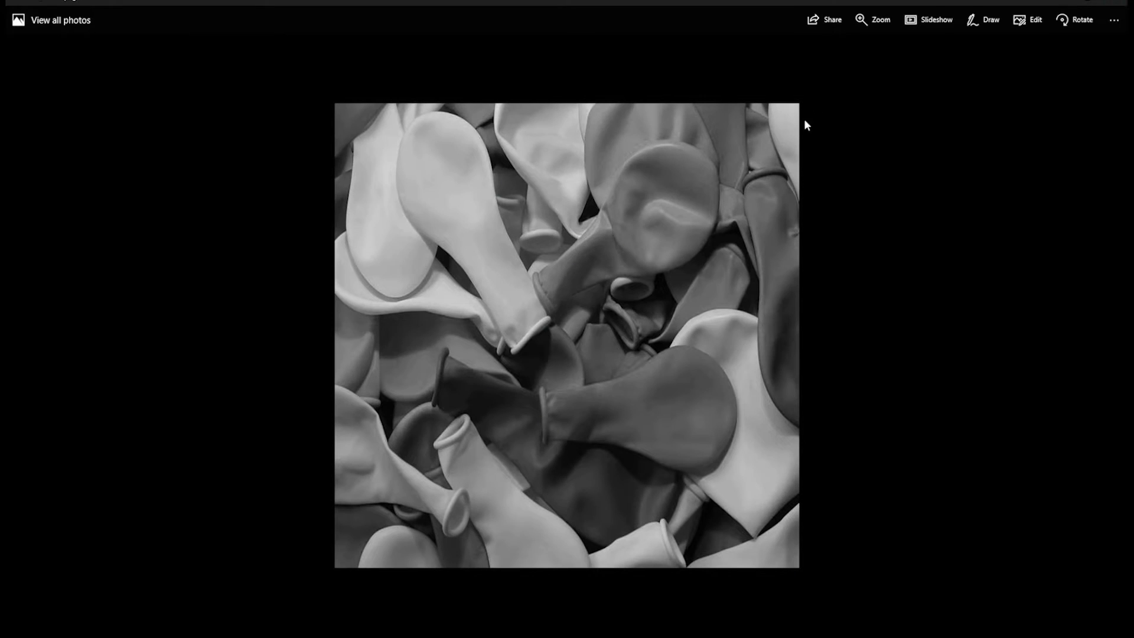
{"action": "left_click", "coordinate": [1114, 4]}
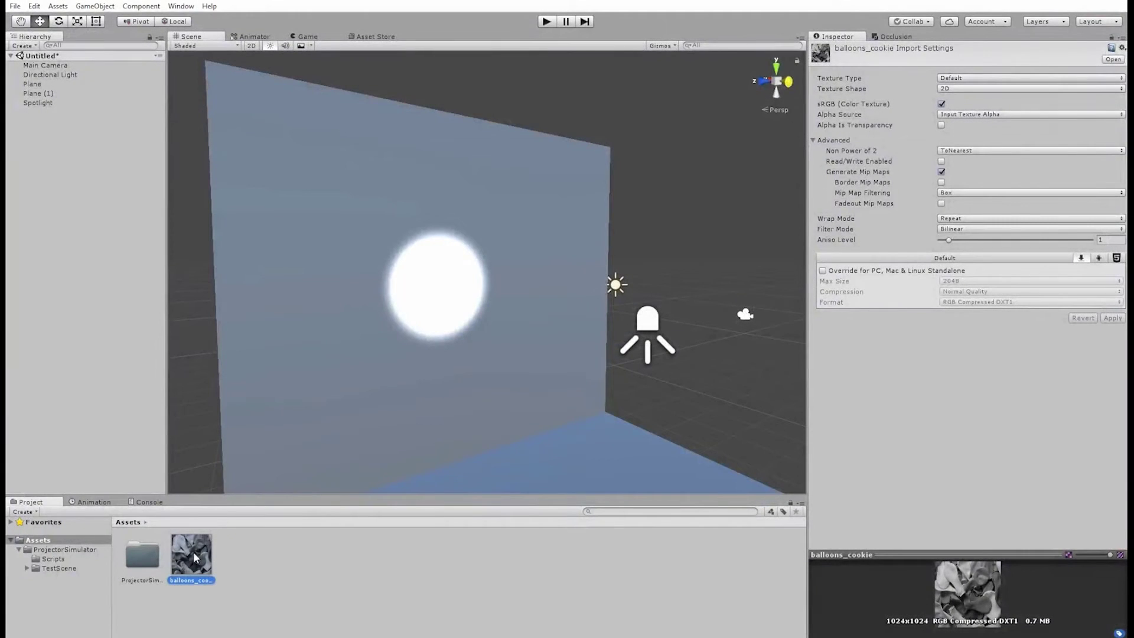
Step: Import balloons_cookie as a Spotlight cookie texture with alpha From Gray Scale, and assign it as the Spotlight's cookie
{"action": "left_click", "coordinate": [964, 78]}
{"action": "left_click", "coordinate": [967, 154]}
{"action": "left_click", "coordinate": [648, 319]}
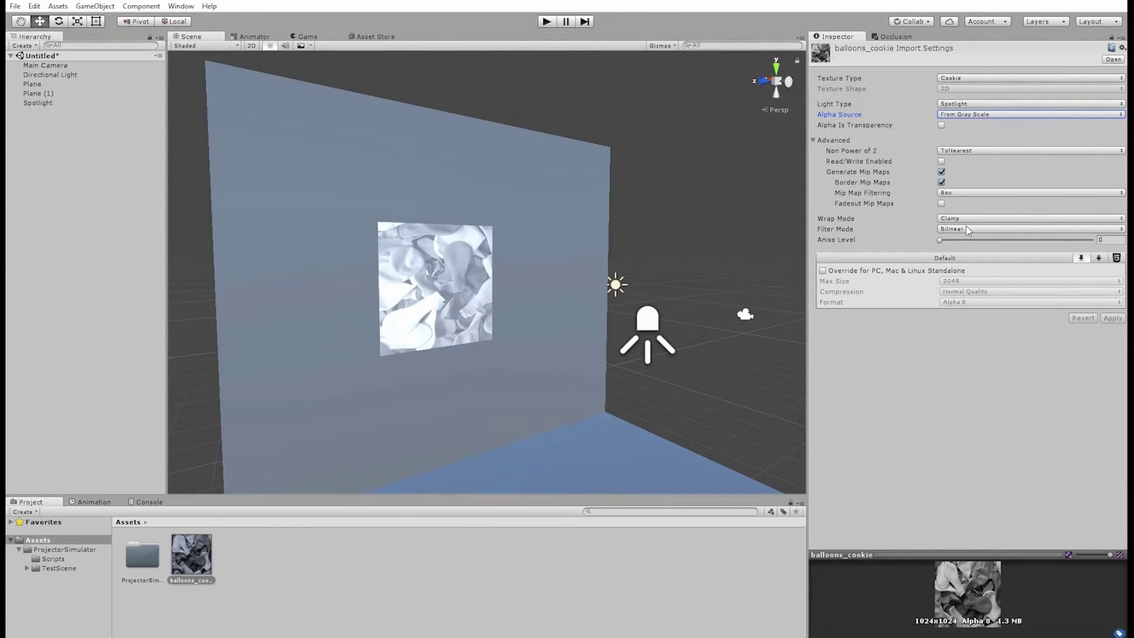
Step: Add a small cube as a child of the Spotlight and move it into the projected beam
{"action": "right_click_drag", "start_coordinate": [444, 342], "coordinate": [357, 374]}
{"action": "key", "text": "w"}
{"action": "key", "text": "w"}
{"action": "key", "text": "s"}
{"action": "key", "text": "w"}
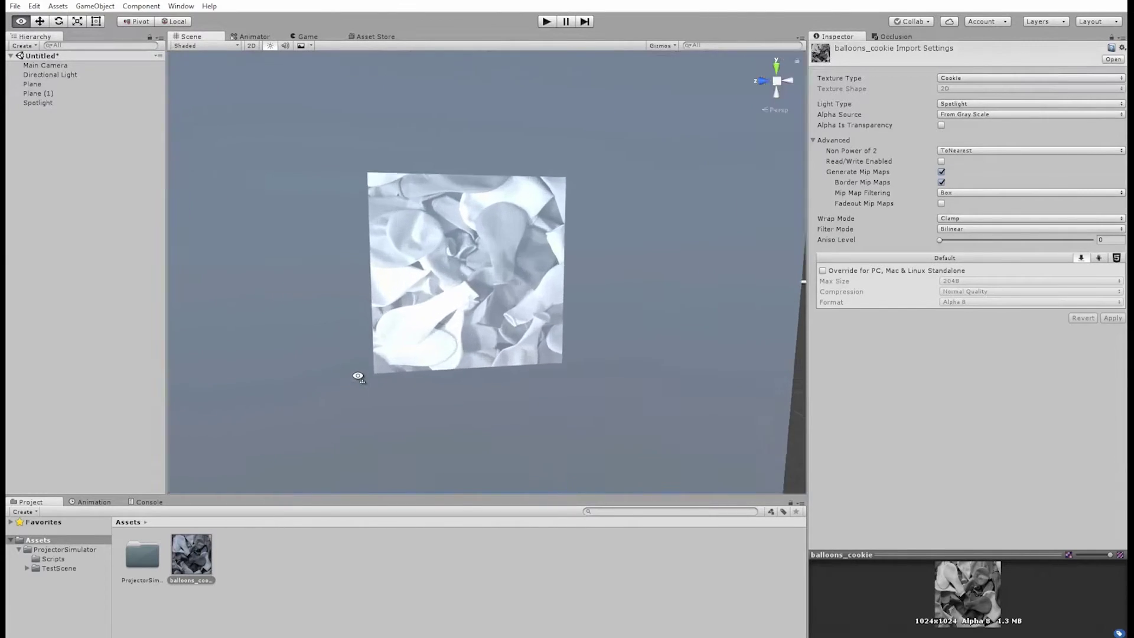
{"action": "right_click", "coordinate": [128, 264]}
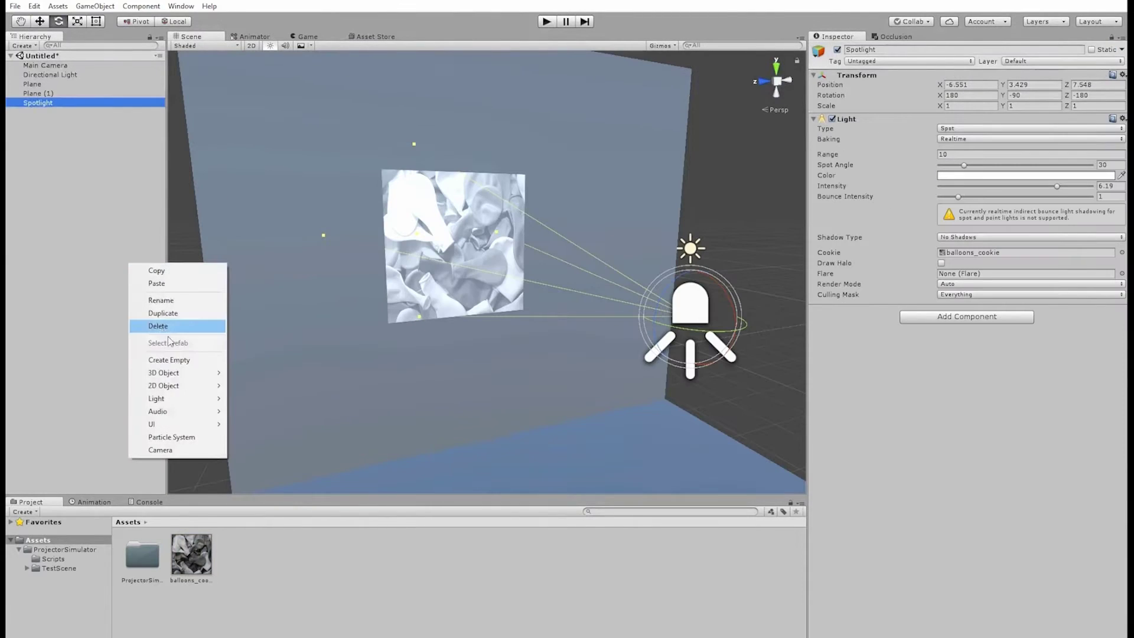
{"action": "left_click", "coordinate": [257, 374]}
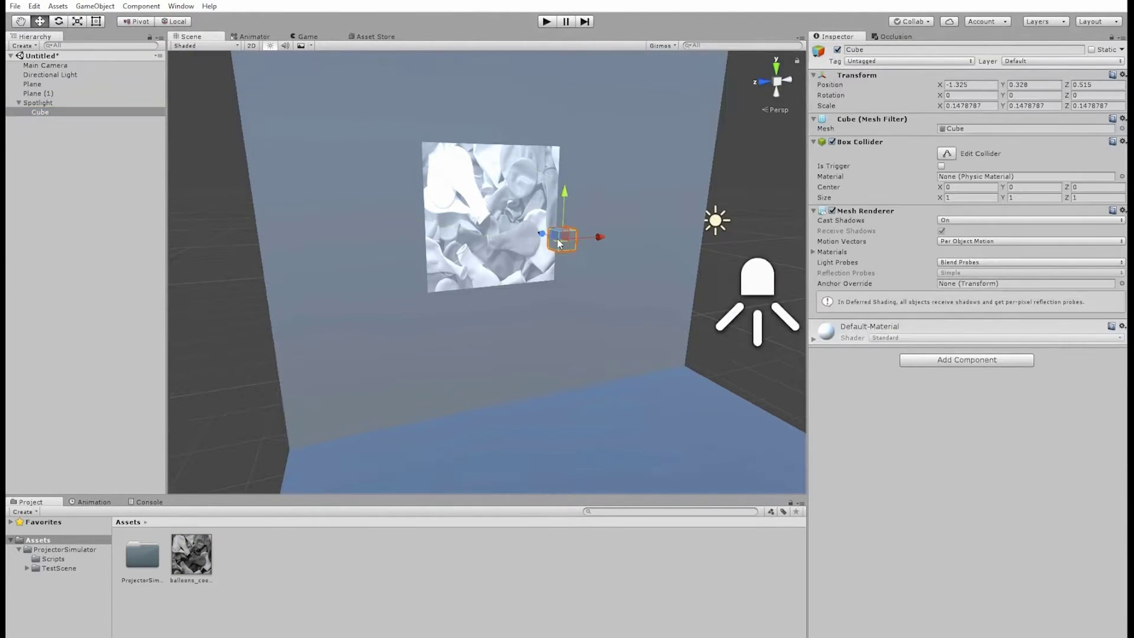
{"action": "left_click_drag", "start_coordinate": [561, 208], "coordinate": [616, 220]}
{"action": "right_click_drag", "start_coordinate": [589, 309], "coordinate": [582, 315]}
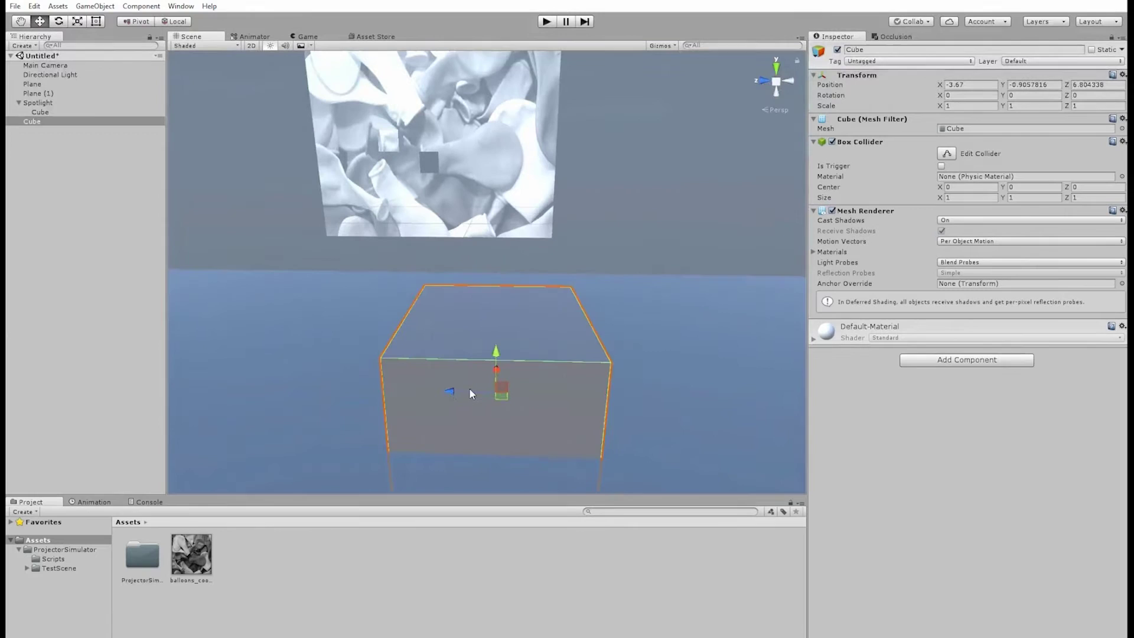
Step: Shift the large cube on the floor and place the small child cube at about X 0.193, Y -0.65, Z 3.315
{"action": "left_click_drag", "start_coordinate": [469, 387], "coordinate": [561, 346]}
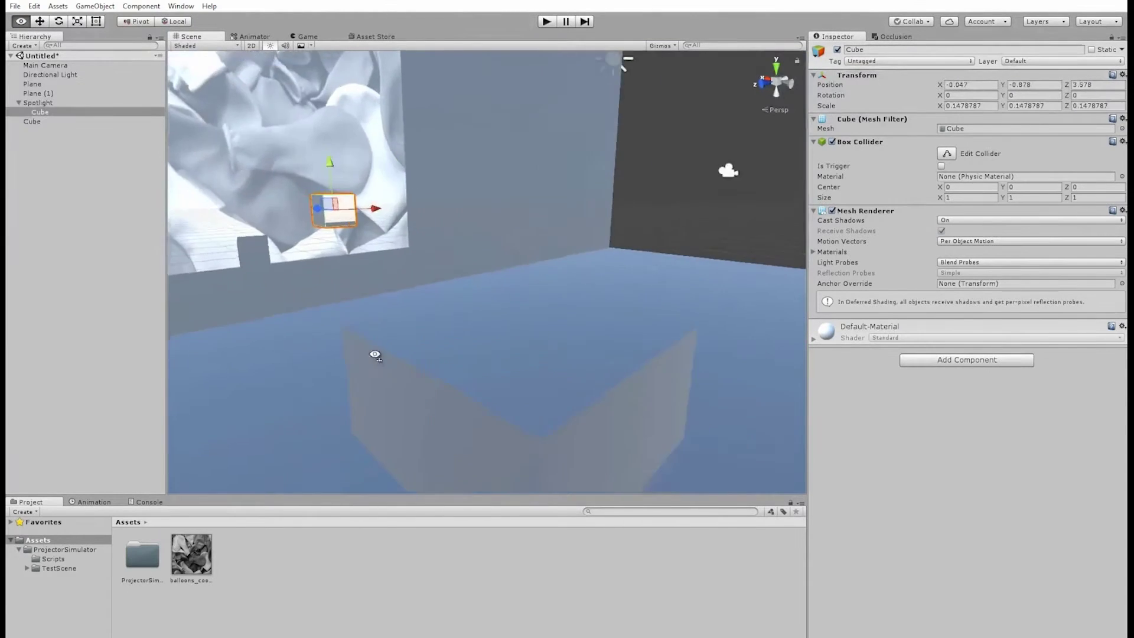
{"action": "left_click_drag", "start_coordinate": [373, 354], "coordinate": [579, 302], "text": "alt"}
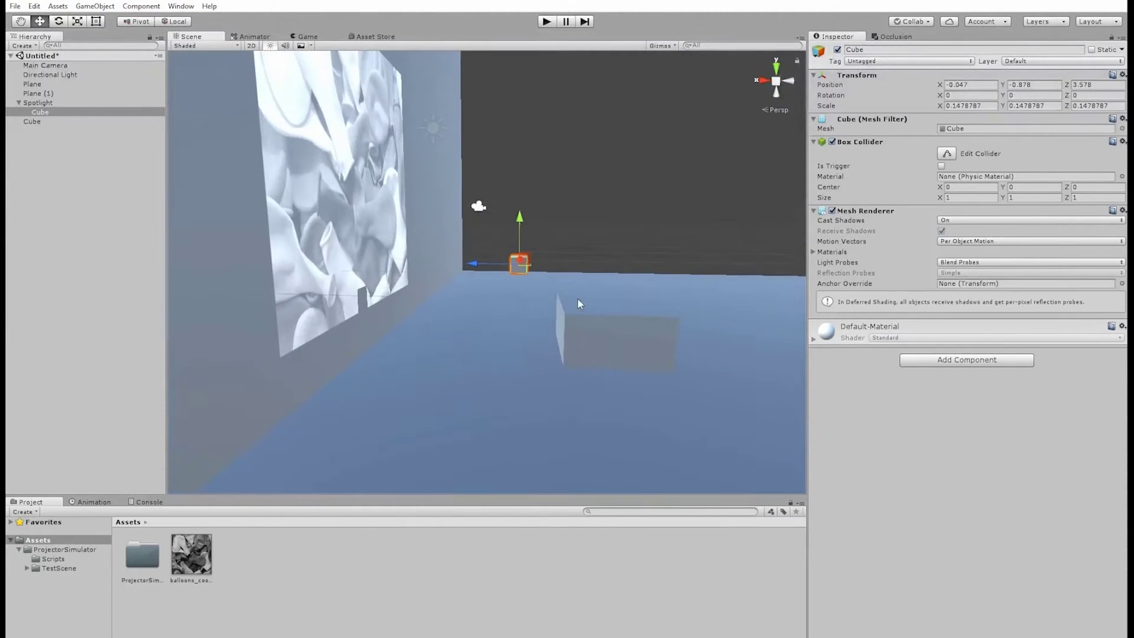
{"action": "left_click_drag", "start_coordinate": [606, 266], "coordinate": [557, 255], "text": "alt"}
{"action": "right_click_drag", "start_coordinate": [558, 255], "coordinate": [640, 257]}
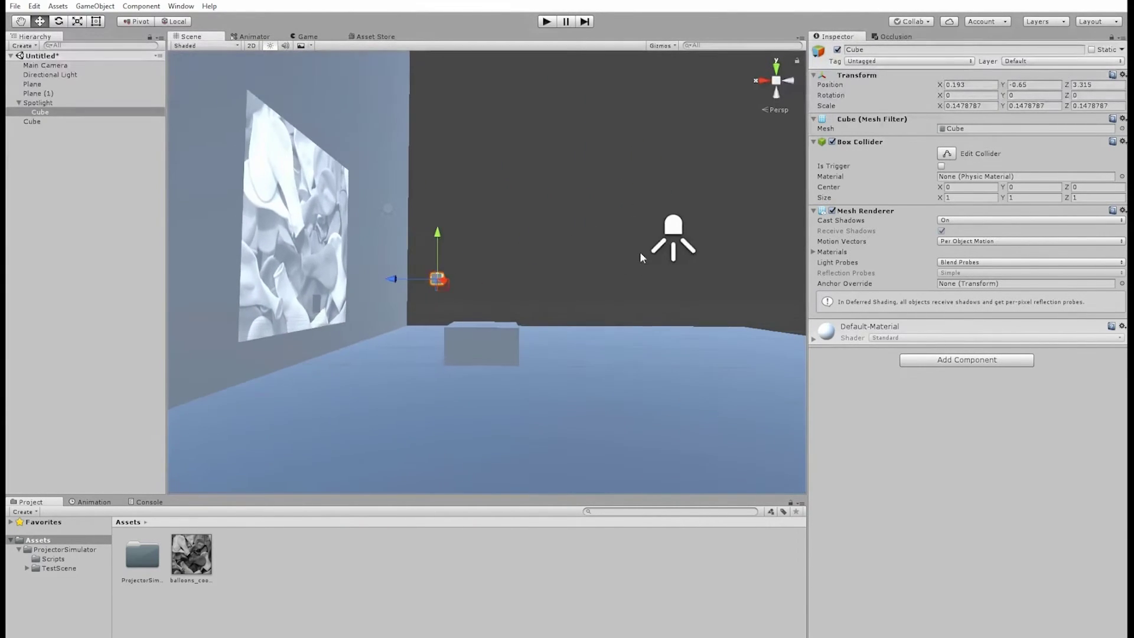
Step: Move the Spotlight closer to the wall, at about X -3.591, Y 0.91, Z 7.55, and widen its spot angle
{"action": "left_click", "coordinate": [673, 236]}
{"action": "left_click_drag", "start_coordinate": [673, 200], "coordinate": [427, 196]}
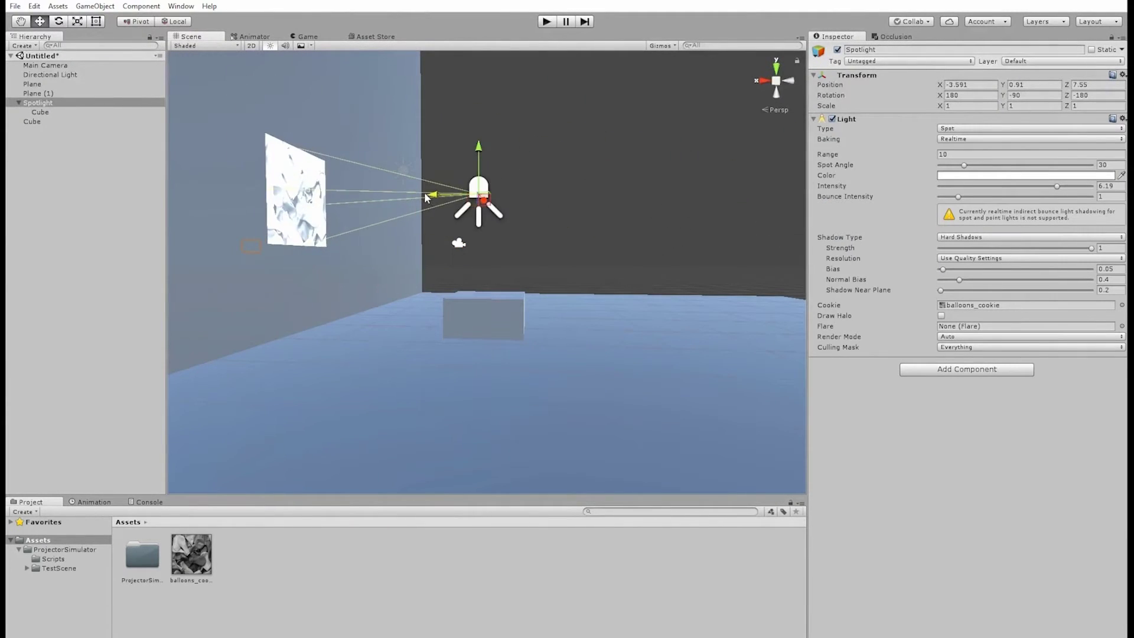
{"action": "right_click_drag", "start_coordinate": [608, 269], "coordinate": [664, 252]}
{"action": "left_click_drag", "start_coordinate": [965, 167], "coordinate": [994, 171]}
{"action": "right_click_drag", "start_coordinate": [608, 260], "coordinate": [571, 257]}
Step: Move the small cube out of the parent-free beam area to about X -2.643, Y -0.294, Z 7.357
{"action": "right_click_drag", "start_coordinate": [576, 286], "coordinate": [544, 286]}
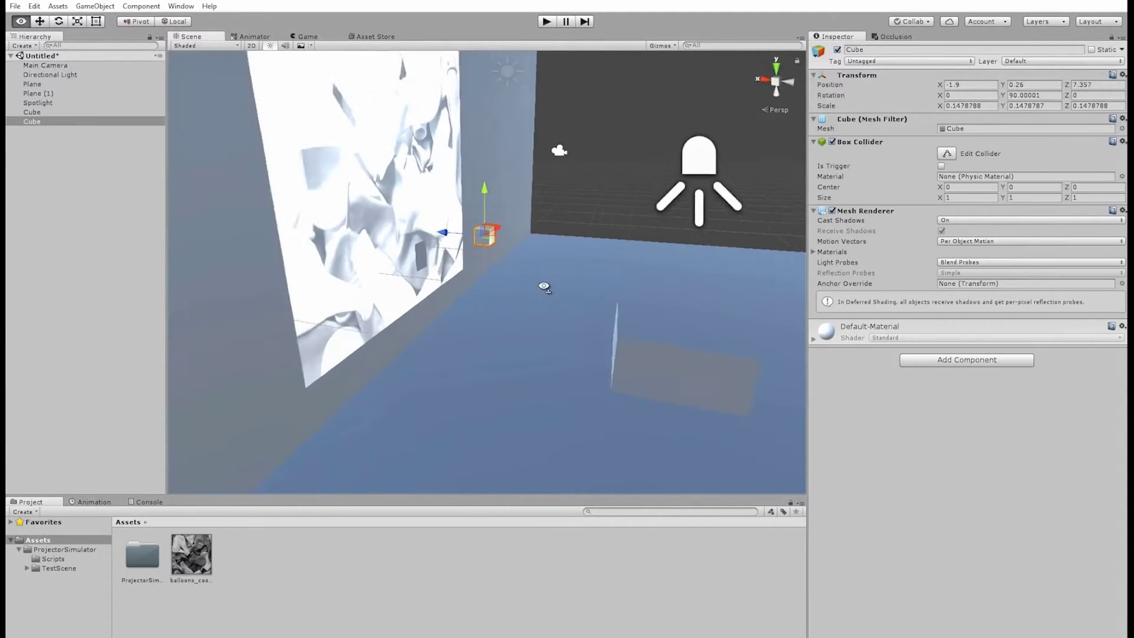
{"action": "mouse_move", "coordinate": [544, 287]}
{"action": "left_mouse_down", "text": "alt"}
{"action": "mouse_move", "coordinate": [479, 237]}
{"action": "mouse_move", "coordinate": [561, 291]}
{"action": "left_mouse_up", "text": "alt"}
{"action": "right_click_drag", "start_coordinate": [645, 366], "coordinate": [674, 333]}
{"action": "left_click_drag", "start_coordinate": [565, 247], "coordinate": [361, 156], "text": "alt"}
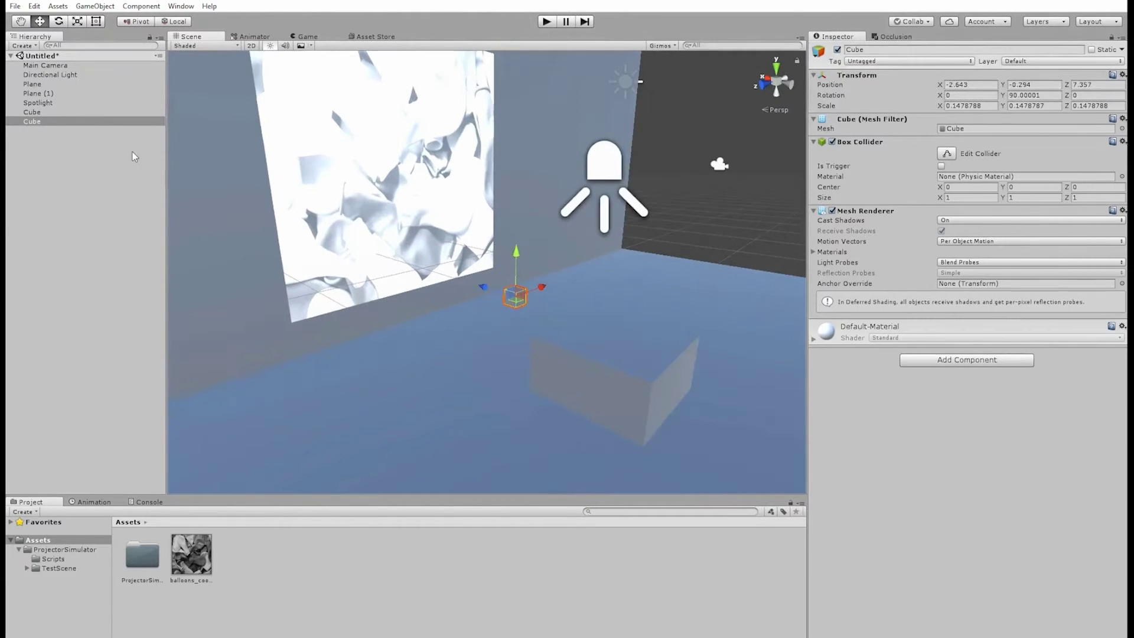
Step: Open the ProjectorSimulator folder and delete the Spotlight from the scene
{"action": "left_click", "coordinate": [298, 577]}
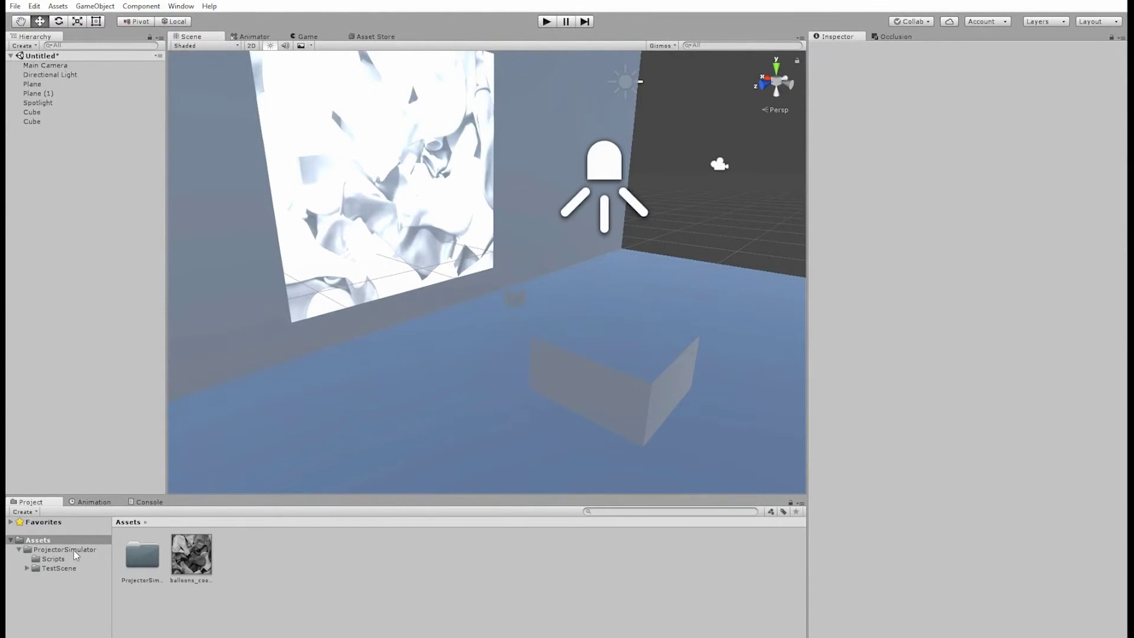
{"action": "left_click", "coordinate": [73, 548]}
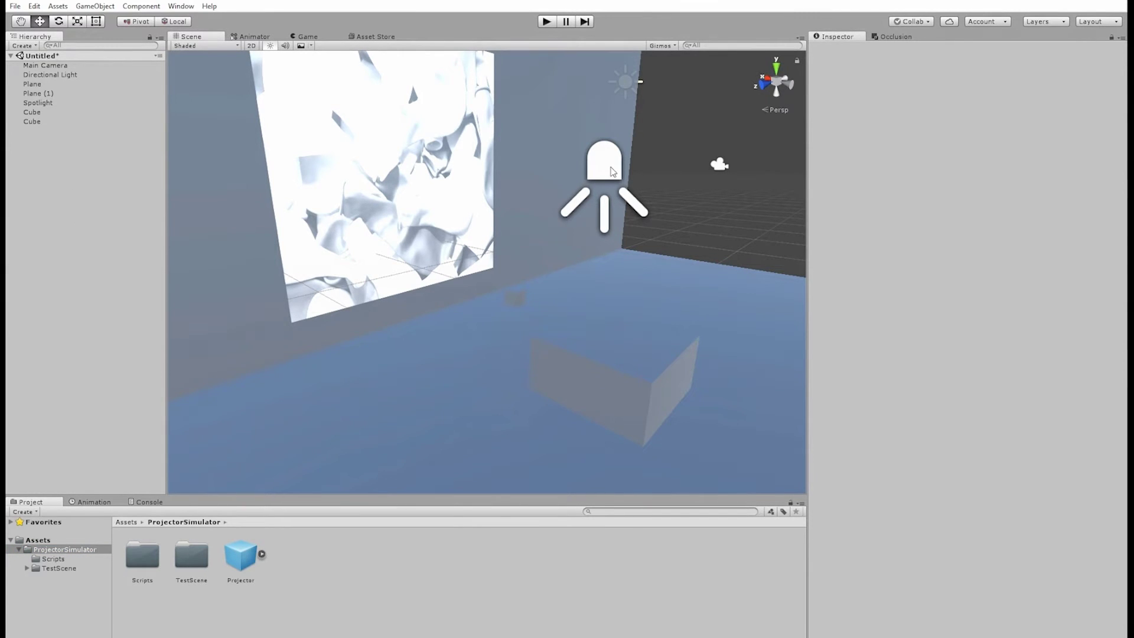
{"action": "left_click", "coordinate": [611, 171]}
{"action": "key", "text": "Delete"}
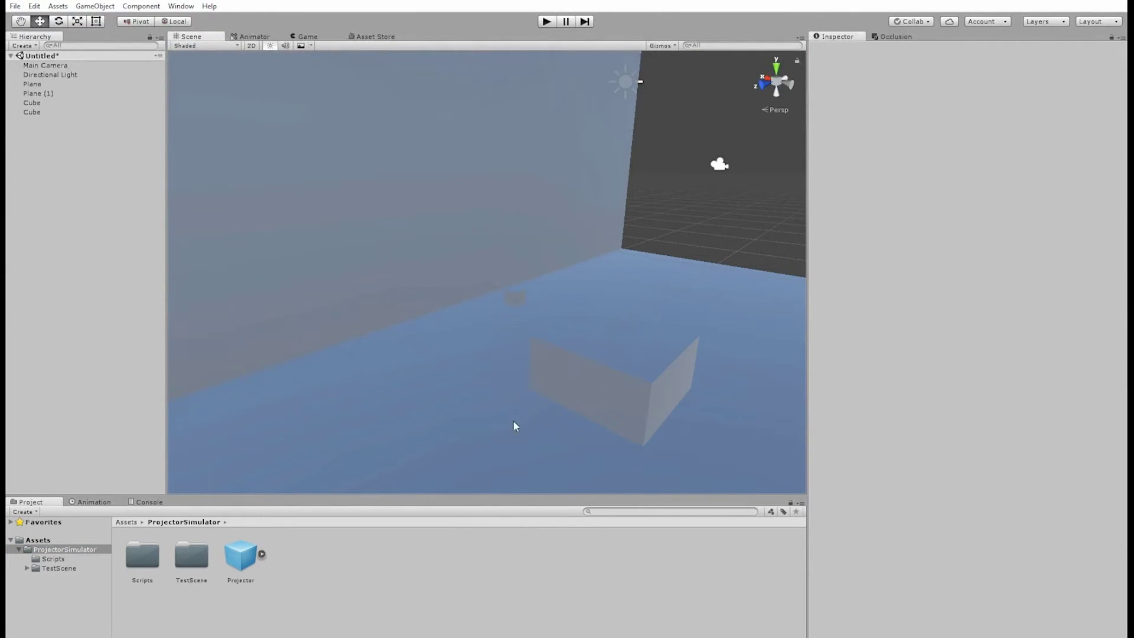
Step: Place the Projector prefab above the large cube and rotate it 90 degrees about Y to face the wall
{"action": "left_click_drag", "start_coordinate": [236, 567], "coordinate": [476, 346]}
{"action": "key", "text": "e"}
{"action": "key", "text": "w"}
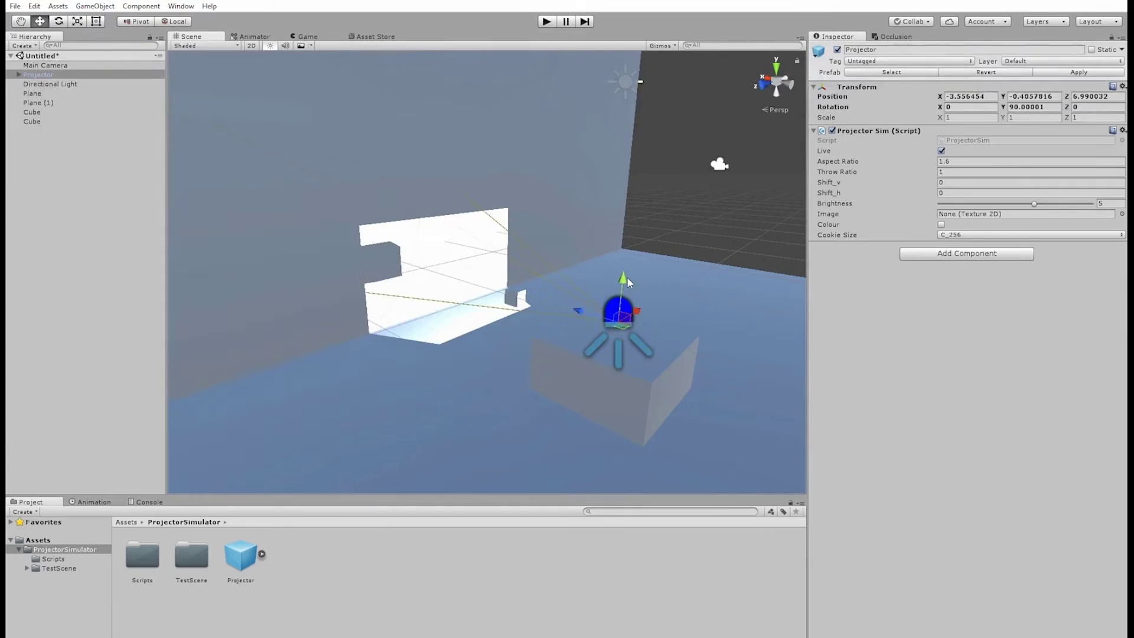
Step: Raise the Projector to about Y 0.844
{"action": "left_click_drag", "start_coordinate": [626, 277], "coordinate": [617, 171]}
{"action": "key", "text": "s"}
{"action": "right_click_drag", "start_coordinate": [499, 214], "coordinate": [475, 230]}
{"action": "key", "text": "w"}
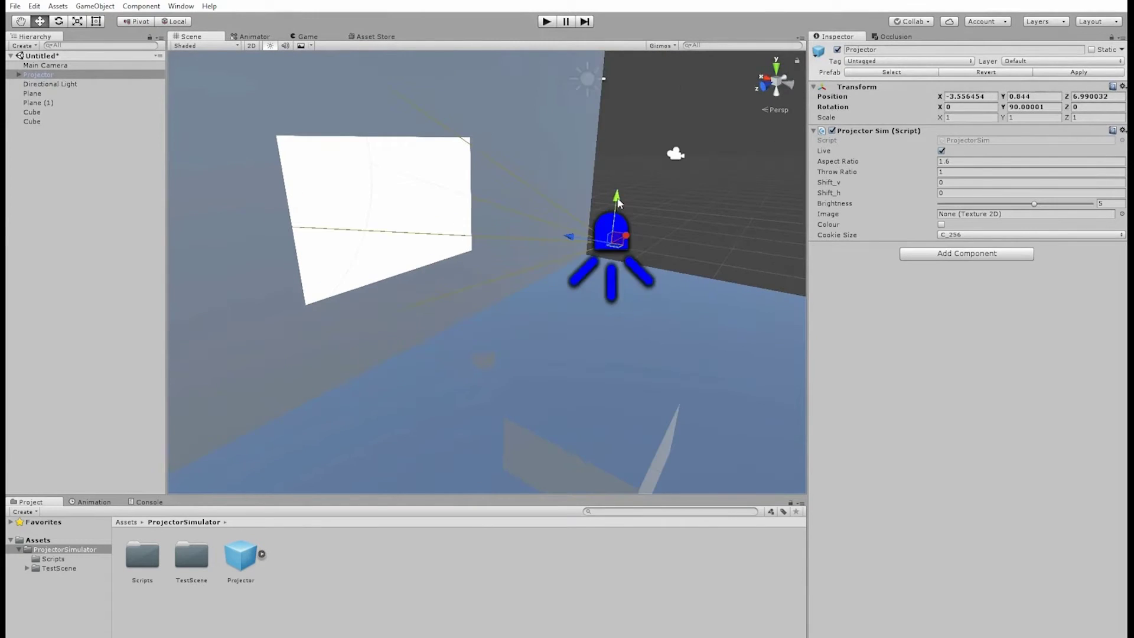
Step: Lower the Projector to about Y -0.261, just above the large cube
{"action": "left_click_drag", "start_coordinate": [617, 201], "coordinate": [608, 333]}
{"action": "right_click_drag", "start_coordinate": [625, 451], "coordinate": [724, 396]}
{"action": "key", "text": "w"}
{"action": "key", "text": "q"}
{"action": "key", "text": "e"}
{"action": "mouse_move", "coordinate": [520, 186]}
{"action": "left_mouse_down"}
{"action": "mouse_move", "coordinate": [522, 161]}
{"action": "mouse_move", "coordinate": [523, 191]}
{"action": "left_mouse_up"}
{"action": "right_click_drag", "start_coordinate": [619, 215], "coordinate": [426, 253]}
{"action": "key", "text": "d"}
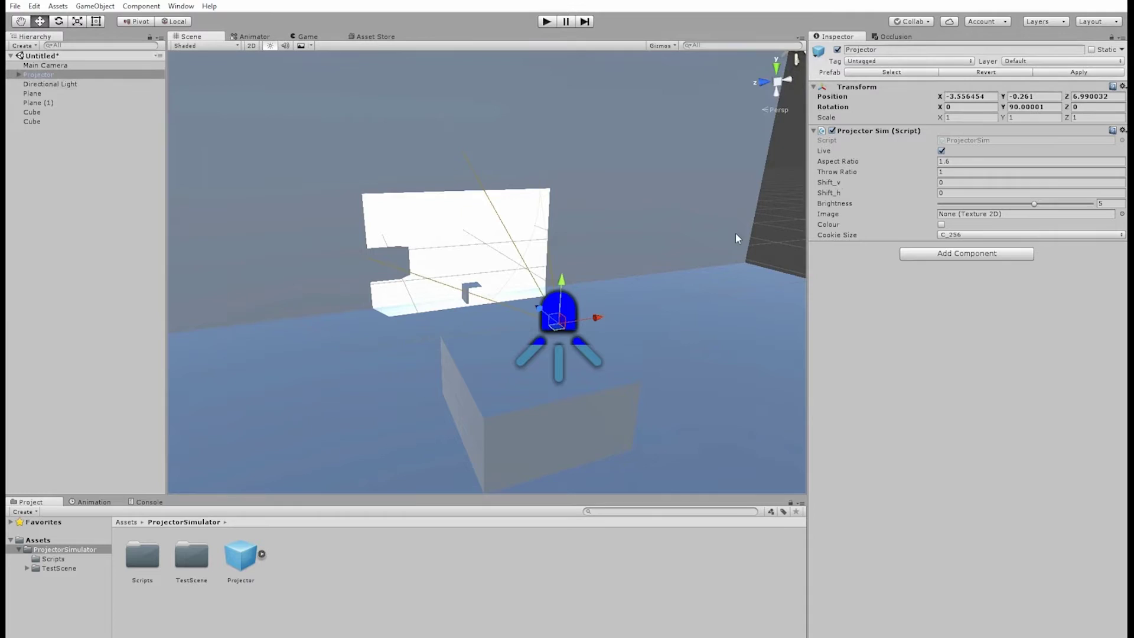
Step: Increase the Projector's vertical shift (Shift_v) to about 114.45
{"action": "right_click_drag", "start_coordinate": [641, 262], "coordinate": [718, 257]}
{"action": "key", "text": "a"}
{"action": "key", "text": "w"}
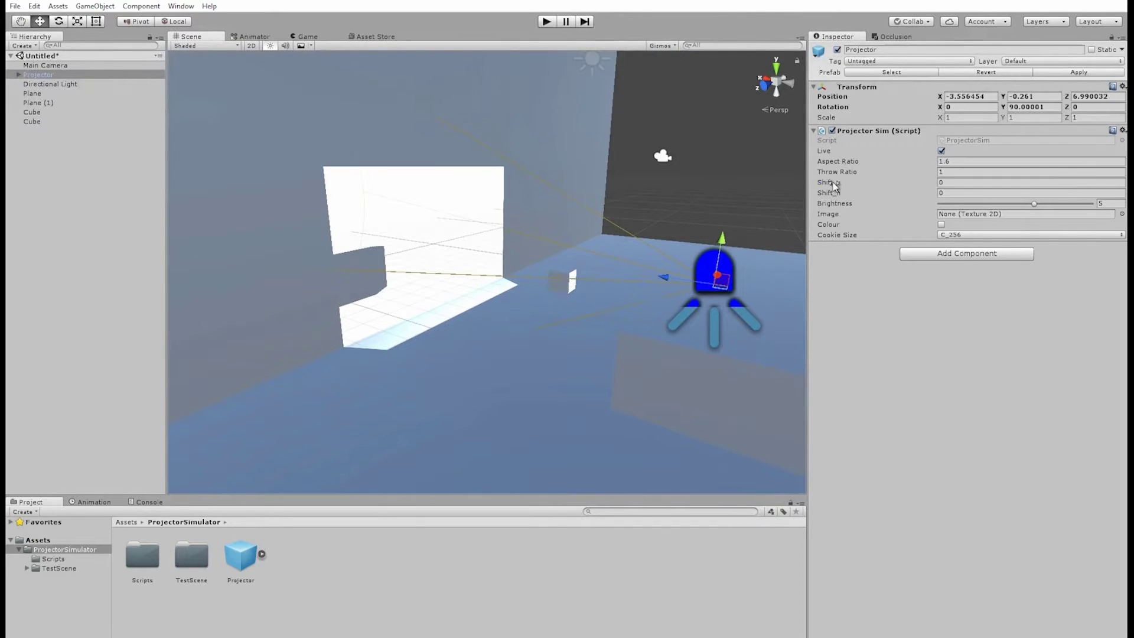
{"action": "mouse_move", "coordinate": [834, 186]}
{"action": "left_mouse_down"}
{"action": "mouse_move", "coordinate": [1063, 186]}
{"action": "mouse_move", "coordinate": [660, 192]}
{"action": "mouse_move", "coordinate": [30, 177]}
{"action": "mouse_move", "coordinate": [526, 159]}
{"action": "mouse_move", "coordinate": [943, 180]}
{"action": "mouse_move", "coordinate": [177, 176]}
{"action": "mouse_move", "coordinate": [822, 172]}
{"action": "left_mouse_up"}
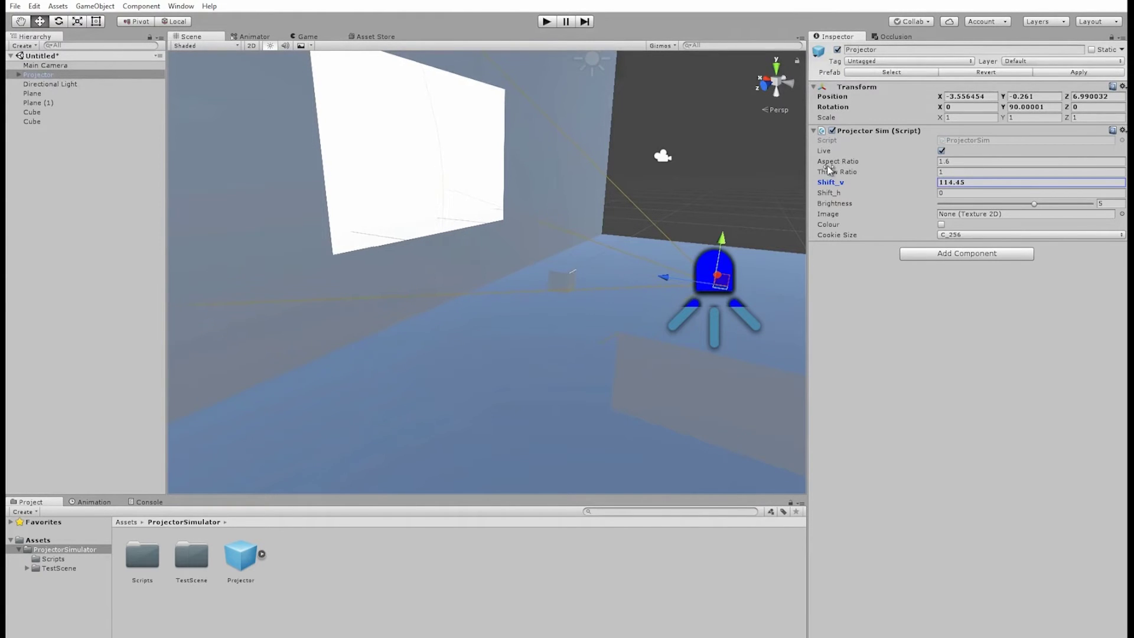
Step: Raise the small cube to about Y 0.018 and shift it to about Z 7.362 within the projector's beam
{"action": "right_click_drag", "start_coordinate": [679, 194], "coordinate": [596, 228]}
{"action": "left_click", "coordinate": [564, 235]}
{"action": "left_click_drag", "start_coordinate": [566, 200], "coordinate": [568, 134]}
{"action": "right_click_drag", "start_coordinate": [567, 135], "coordinate": [556, 189]}
{"action": "left_click_drag", "start_coordinate": [466, 184], "coordinate": [494, 192]}
{"action": "middle_click_drag", "start_coordinate": [493, 192], "coordinate": [522, 269]}
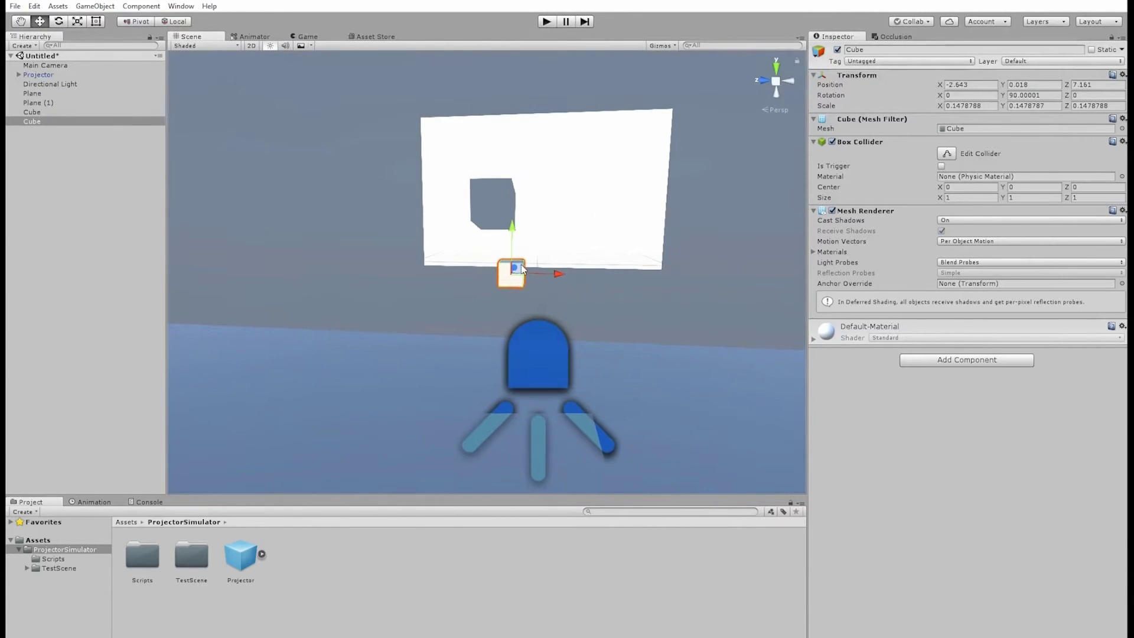
{"action": "left_click_drag", "start_coordinate": [521, 269], "coordinate": [493, 265]}
Step: Reduce the Projector's throw ratio to 0.63 to widen the projected image
{"action": "right_click_drag", "start_coordinate": [493, 265], "coordinate": [723, 310]}
{"action": "left_click", "coordinate": [640, 278]}
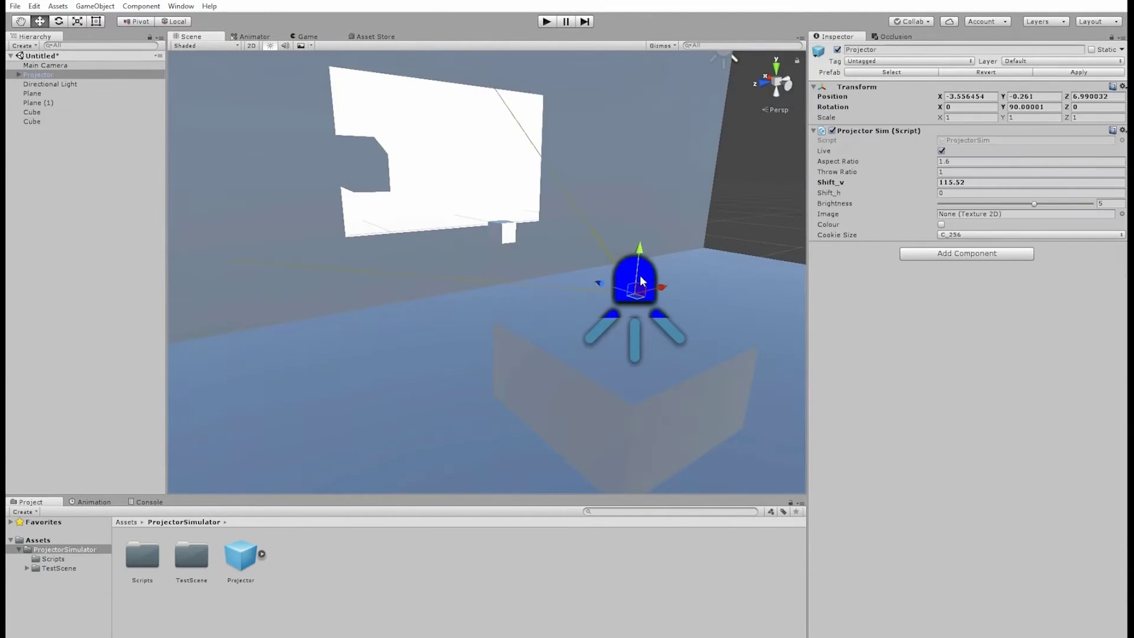
{"action": "right_click_drag", "start_coordinate": [640, 276], "coordinate": [643, 262]}
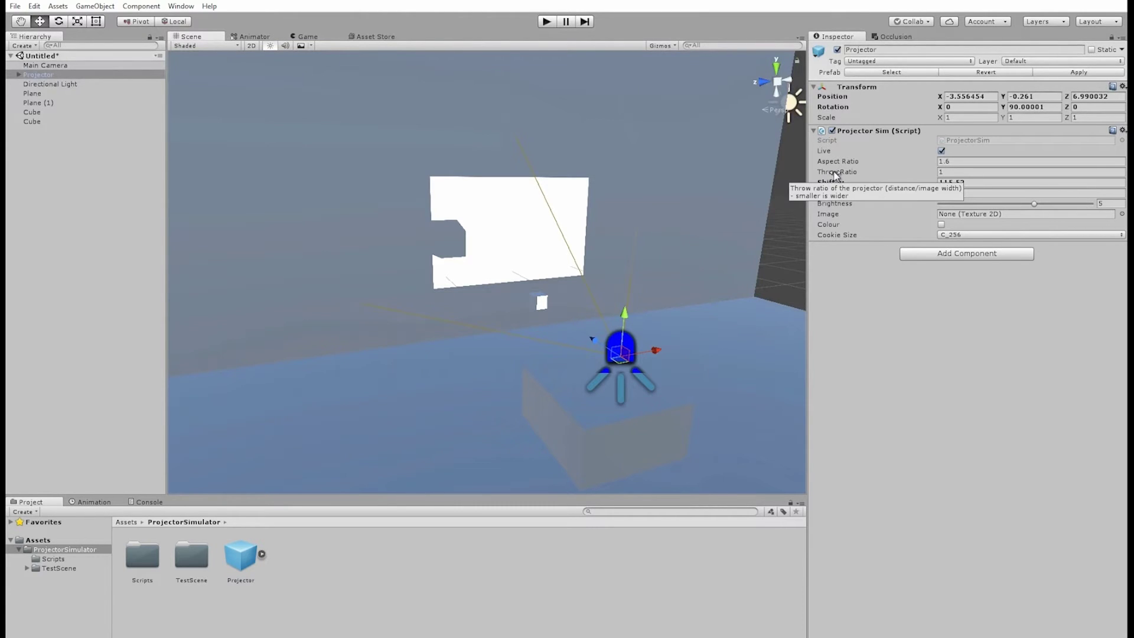
{"action": "left_click_drag", "start_coordinate": [835, 174], "coordinate": [857, 173]}
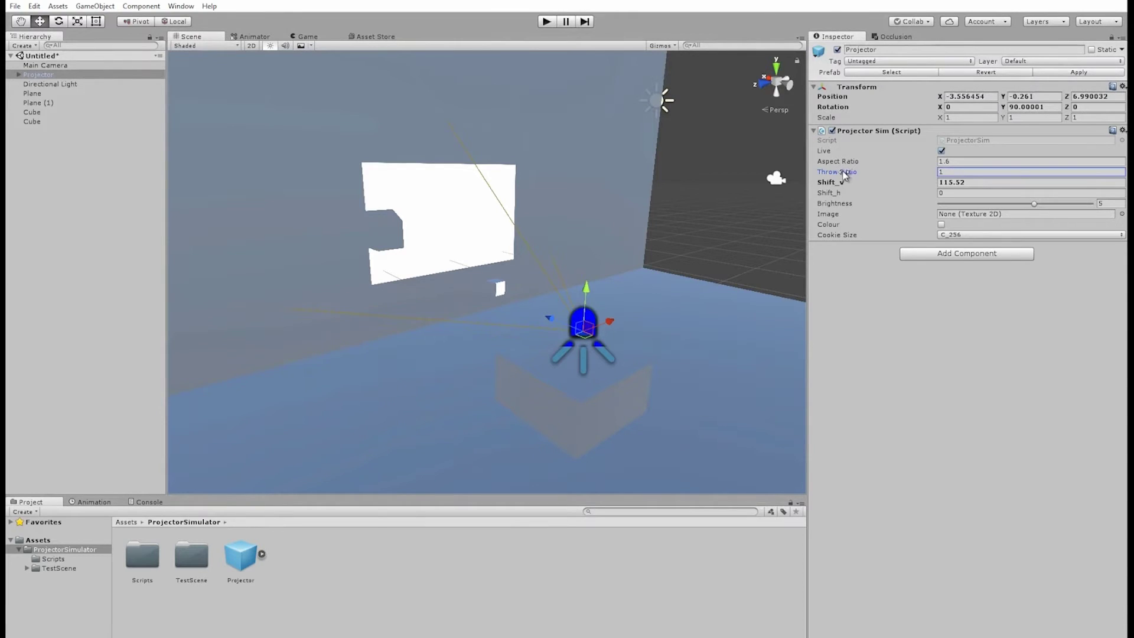
{"action": "left_click_drag", "start_coordinate": [845, 174], "coordinate": [829, 175]}
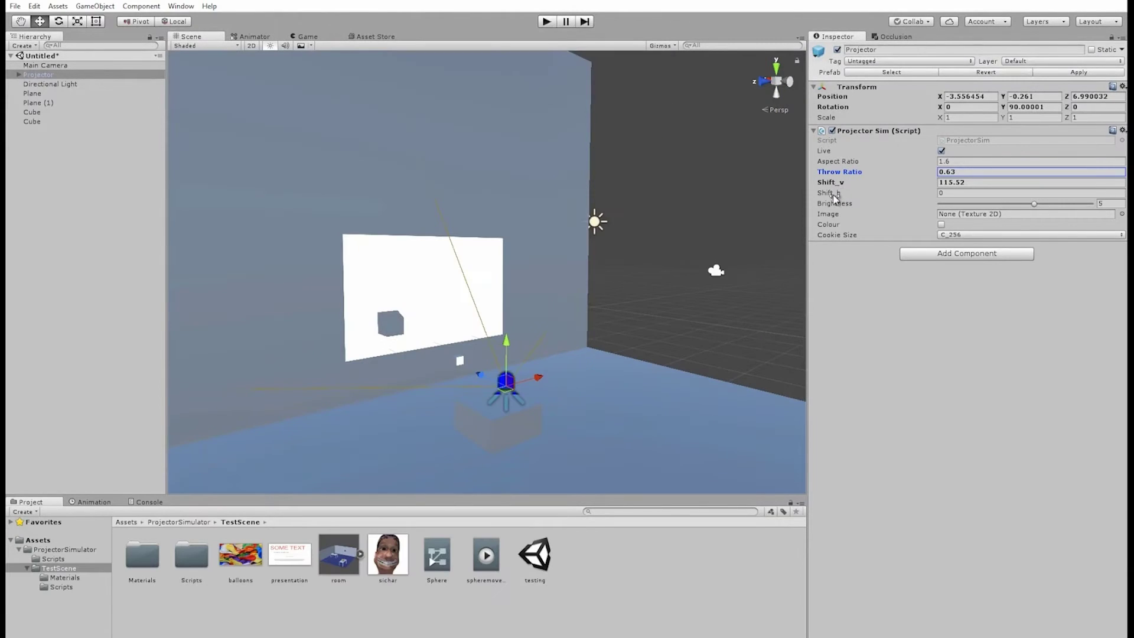
Step: Set the Projector's horizontal shift (Shift_h) to about -35.1 and lower its brightness to about 1.77
{"action": "left_click_drag", "start_coordinate": [832, 195], "coordinate": [148, 212]}
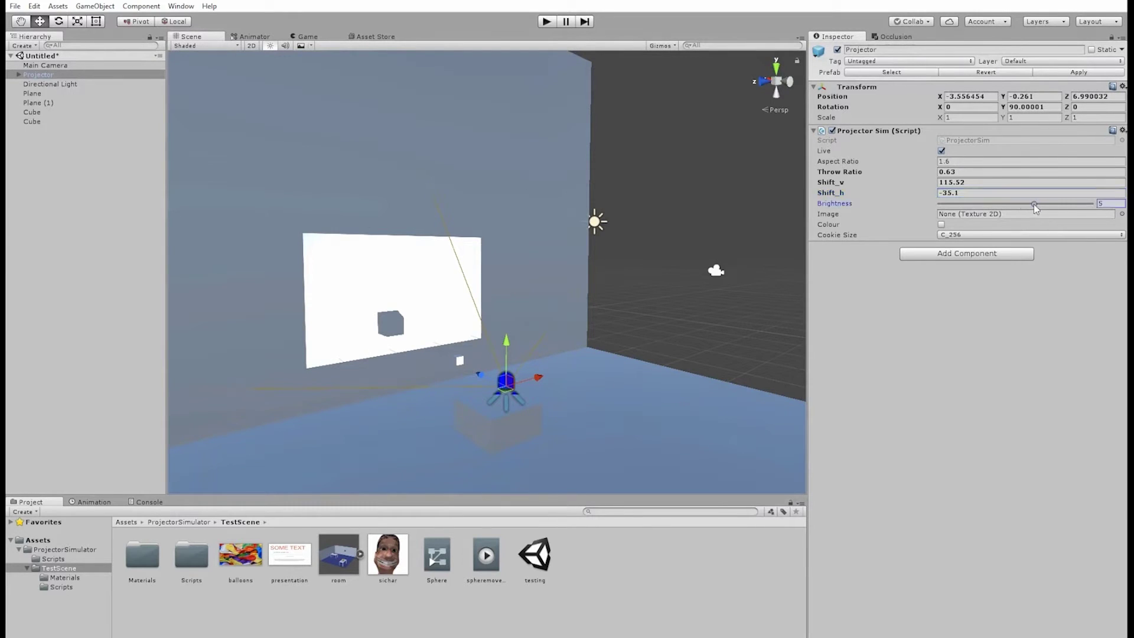
{"action": "left_click_drag", "start_coordinate": [1036, 208], "coordinate": [973, 206]}
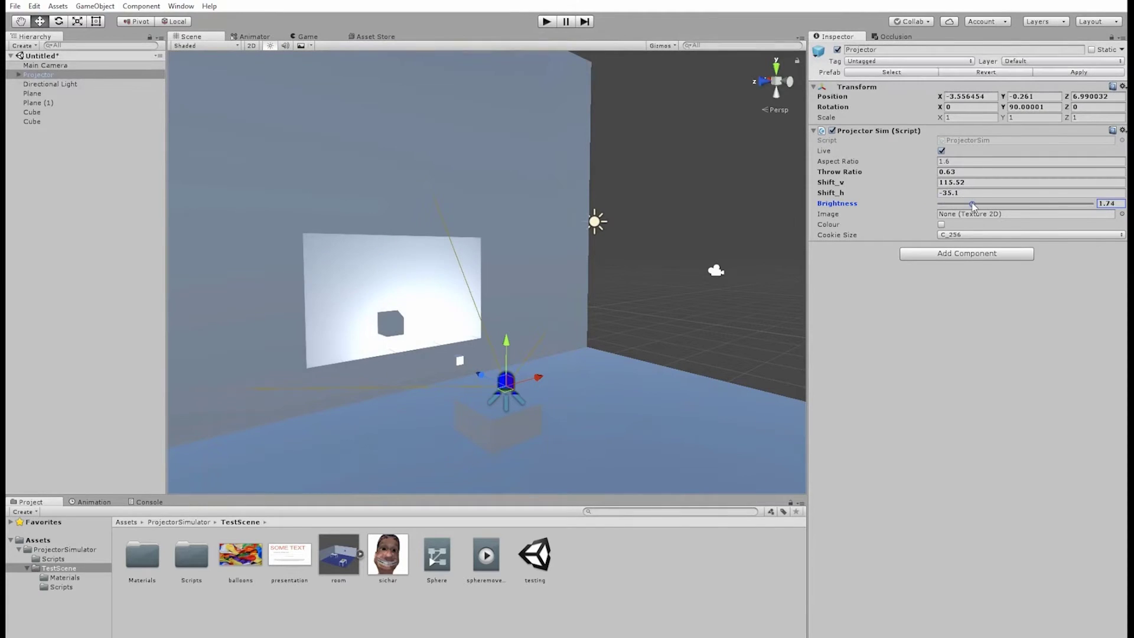
{"action": "left_click_drag", "start_coordinate": [844, 167], "coordinate": [914, 177]}
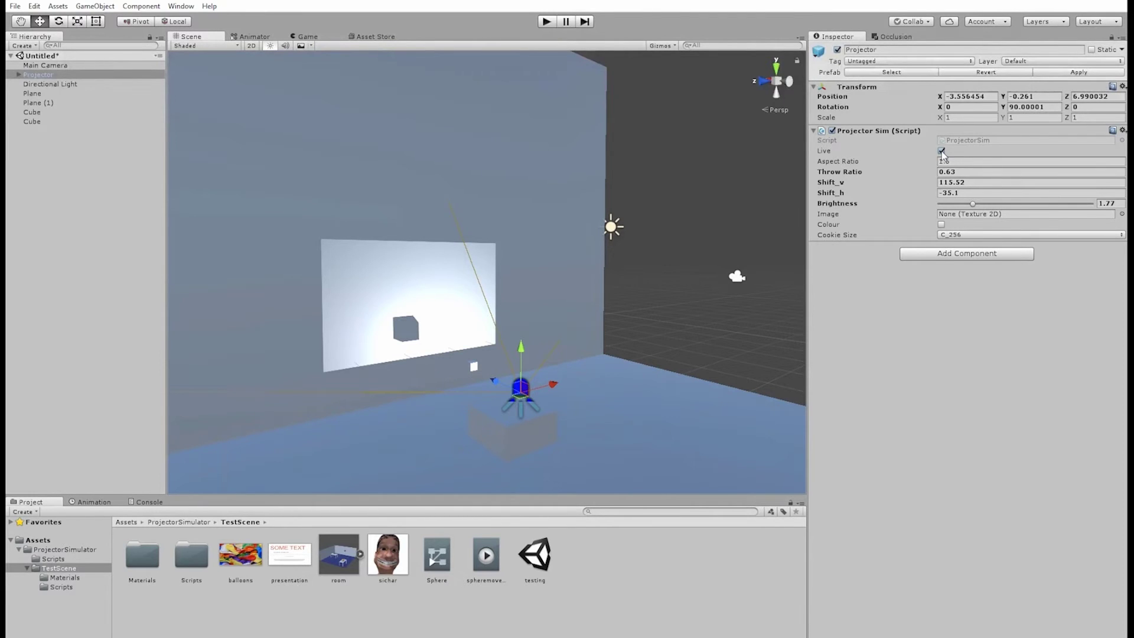
Step: Reselect the Projector, turn its Live updating back on and set the horizontal shift to -11.5
{"action": "left_click", "coordinate": [633, 401]}
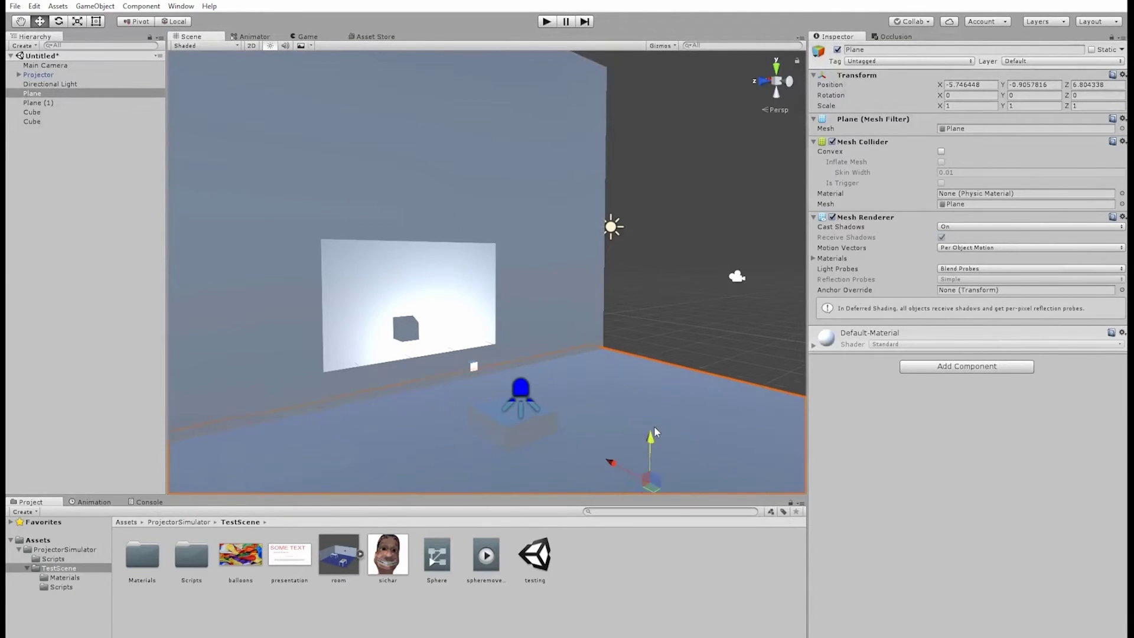
{"action": "left_click", "coordinate": [520, 387]}
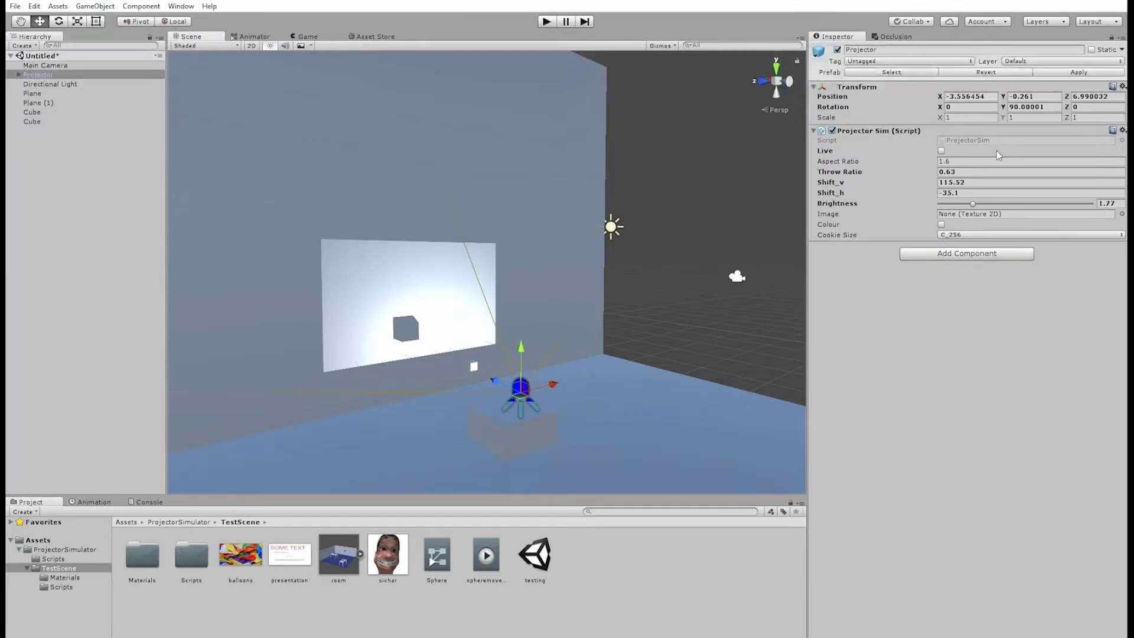
{"action": "key", "text": "w"}
{"action": "right_click_drag", "start_coordinate": [633, 411], "coordinate": [546, 417]}
{"action": "key", "text": "d"}
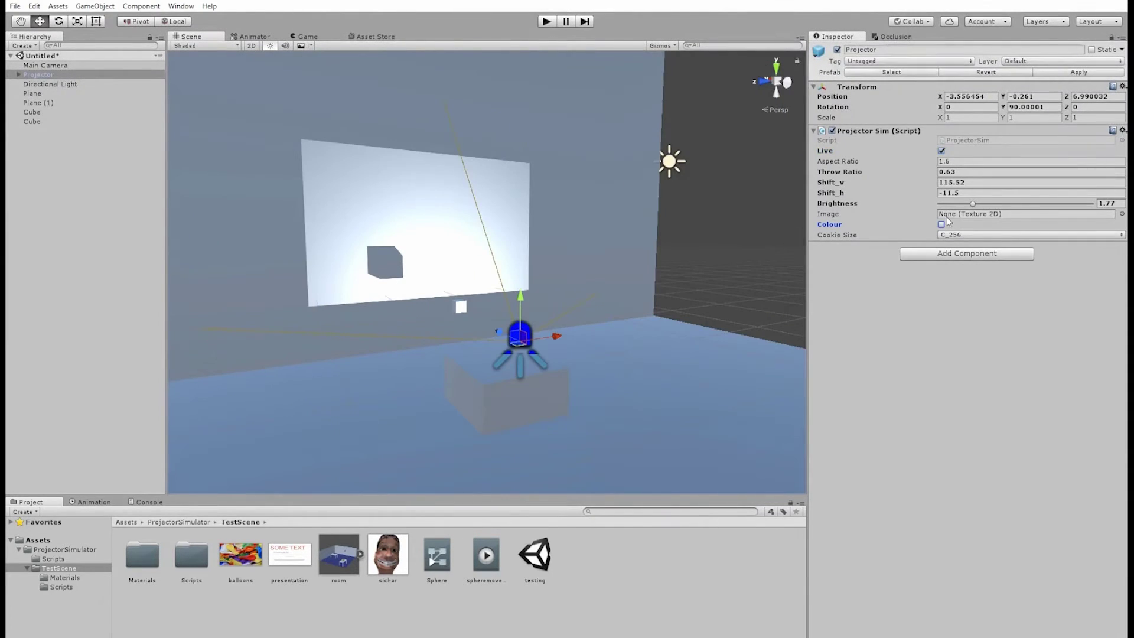
Step: Check the texture type options in the balloons image's import settings
{"action": "left_click", "coordinate": [967, 215]}
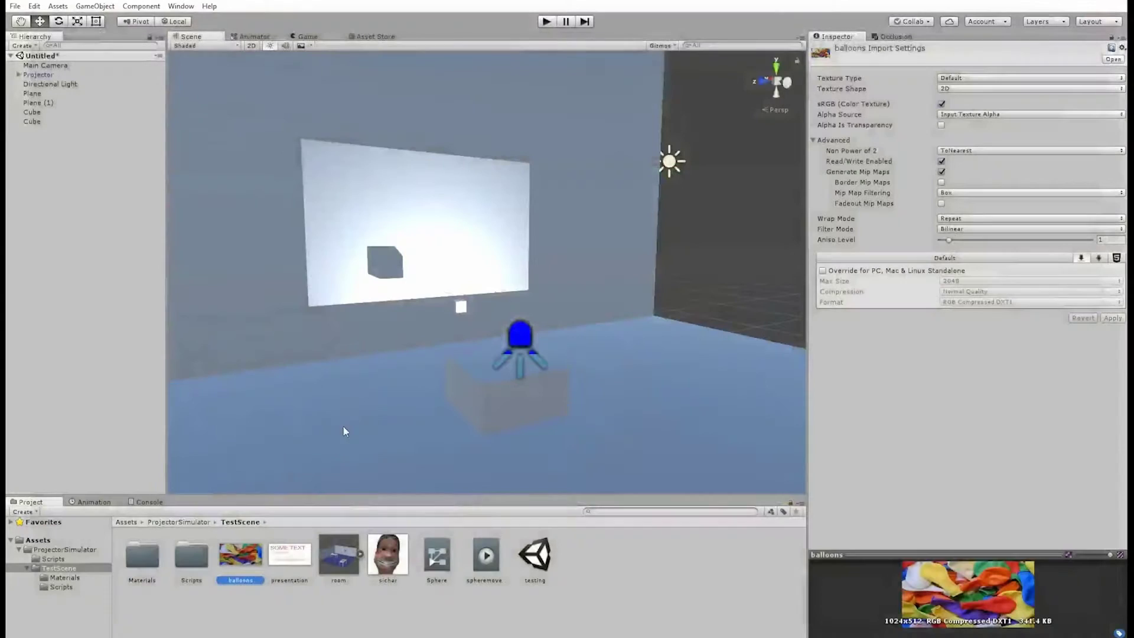
{"action": "left_click", "coordinate": [958, 78]}
{"action": "left_click", "coordinate": [887, 208]}
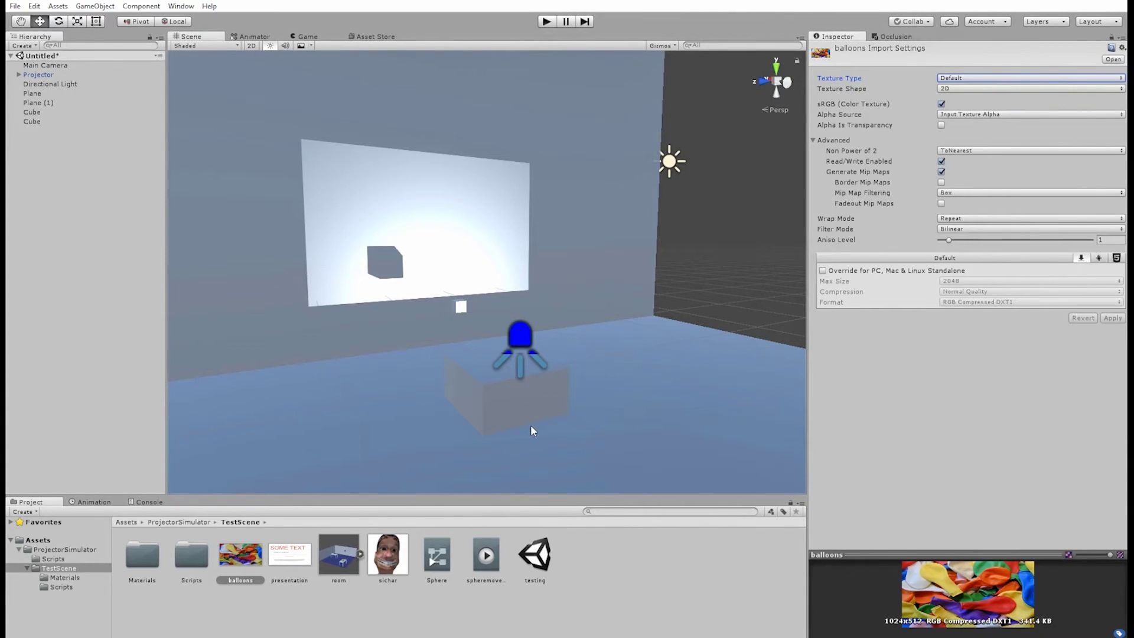
Step: Assign the balloons texture as the Projector's image
{"action": "left_click", "coordinate": [538, 334]}
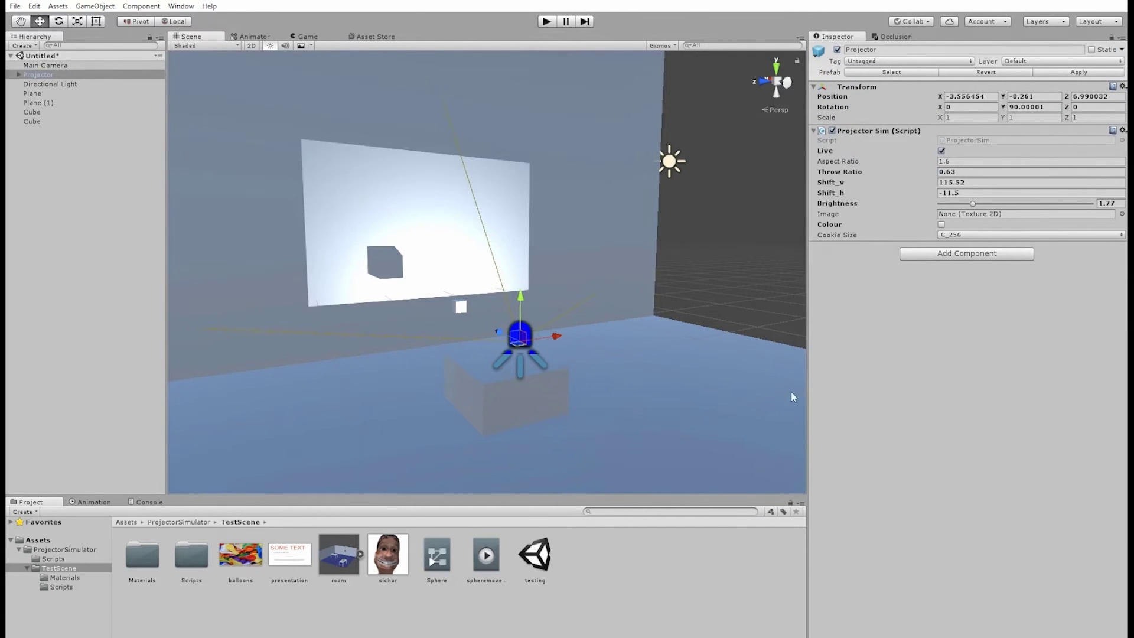
{"action": "left_click_drag", "start_coordinate": [979, 216], "coordinate": [979, 214]}
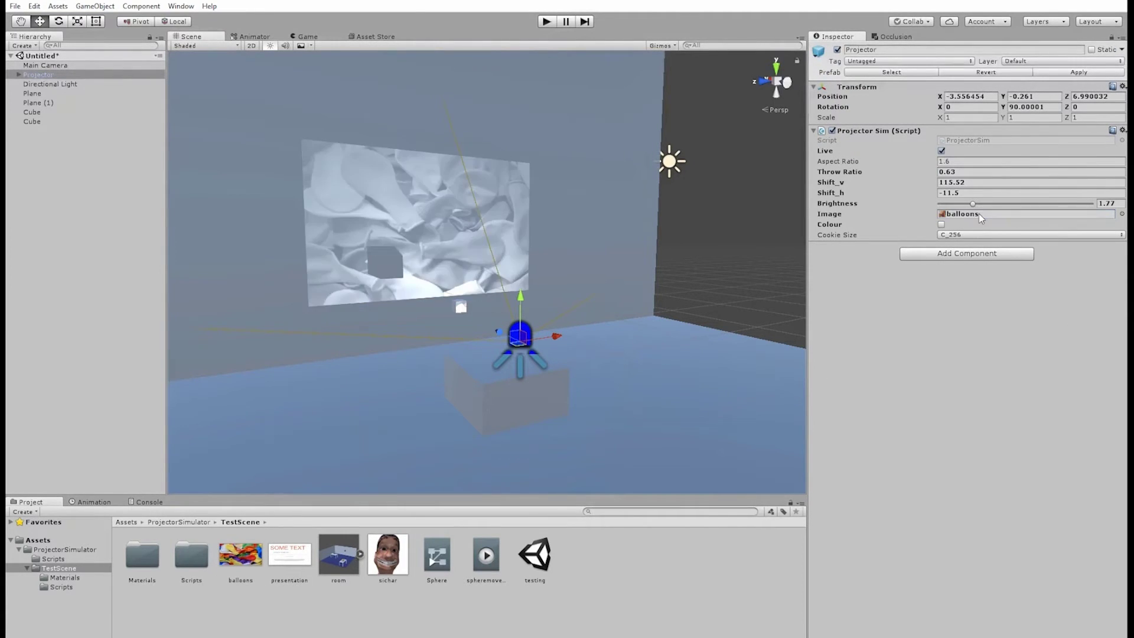
{"action": "left_click_drag", "start_coordinate": [627, 294], "coordinate": [603, 293], "text": "alt"}
{"action": "left_click_drag", "start_coordinate": [830, 183], "coordinate": [857, 168]}
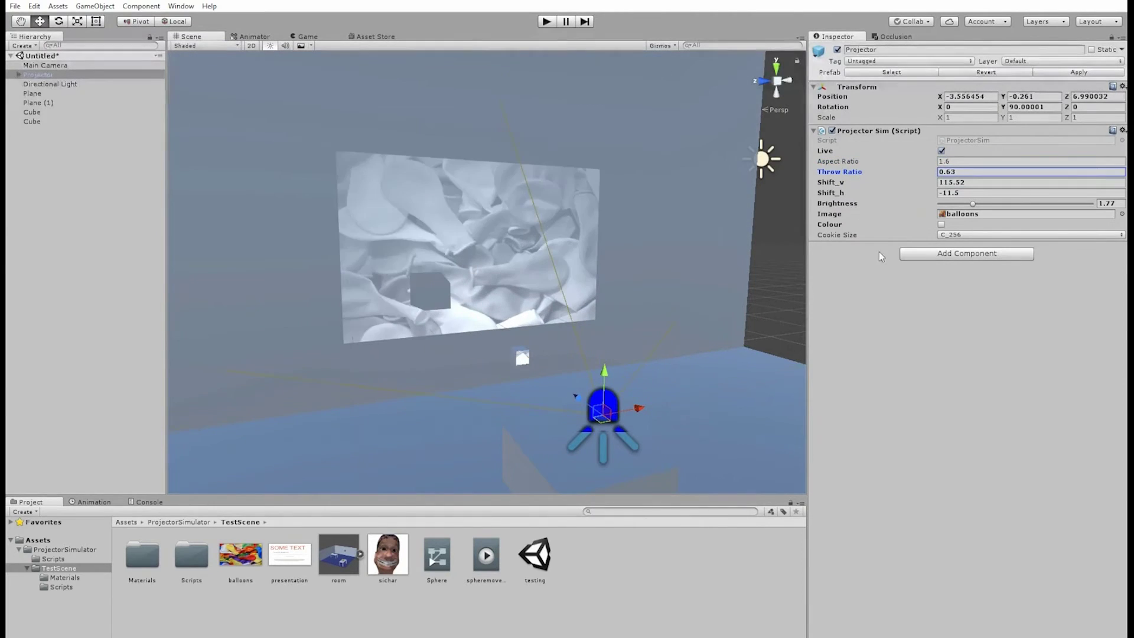
Step: Enable Colour on the Projector so the balloons image is projected in colour
{"action": "left_click", "coordinate": [941, 225]}
{"action": "key", "text": "d"}
{"action": "right_click_drag", "start_coordinate": [695, 311], "coordinate": [749, 328]}
{"action": "key", "text": "a"}
{"action": "key", "text": "s"}
{"action": "key", "text": "w"}
{"action": "left_click_drag", "start_coordinate": [749, 329], "coordinate": [733, 317], "text": "alt"}
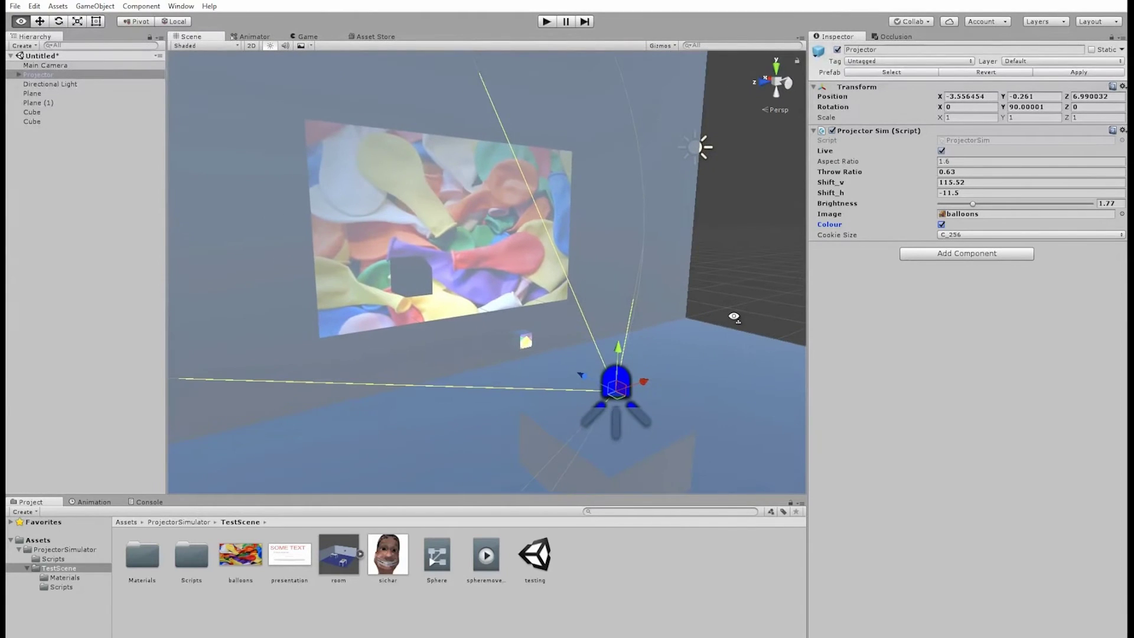
Step: Raise the small cube into the coloured balloons projection, to about Y 0.425
{"action": "right_click_drag", "start_coordinate": [733, 317], "coordinate": [502, 335]}
{"action": "key", "text": "w"}
{"action": "left_click", "coordinate": [466, 317]}
{"action": "left_click_drag", "start_coordinate": [468, 304], "coordinate": [476, 121]}
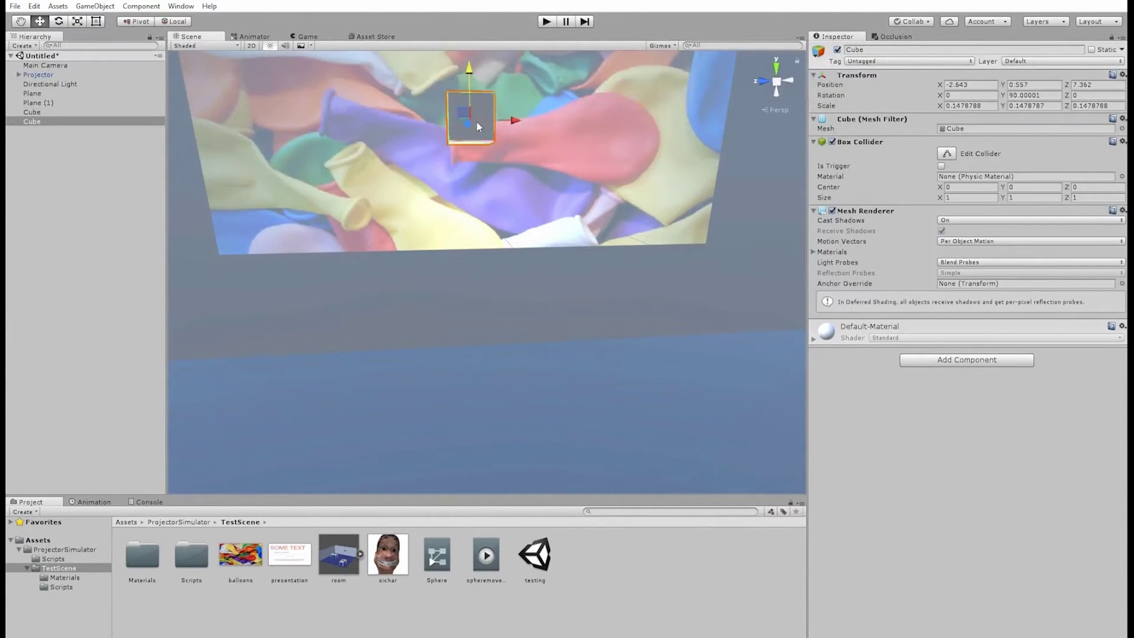
{"action": "left_click_drag", "start_coordinate": [514, 242], "coordinate": [527, 215], "text": "alt"}
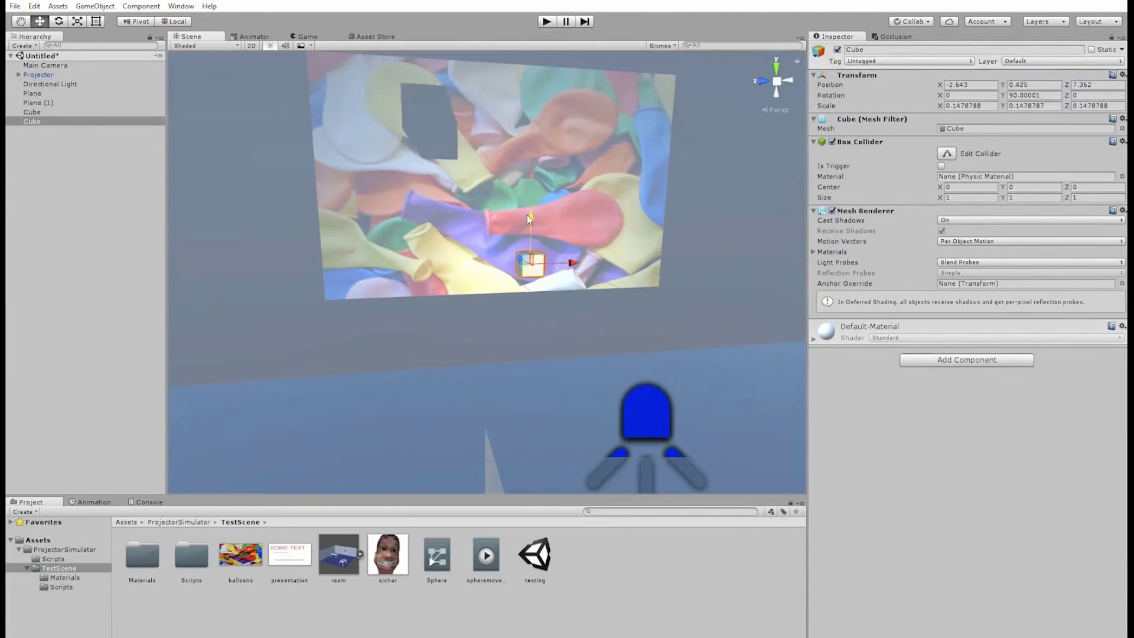
Step: Scale the small cube up uniformly to about 0.396 and reposition it within the projector's beam
{"action": "left_click_drag", "start_coordinate": [533, 254], "coordinate": [567, 162]}
{"action": "key", "text": "w"}
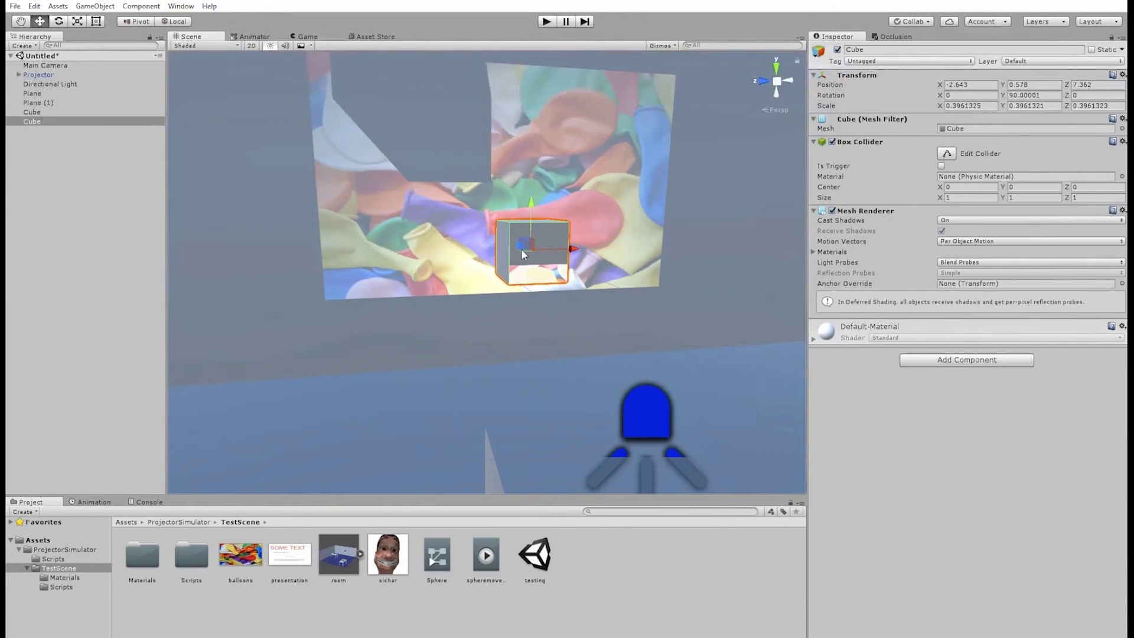
{"action": "left_click_drag", "start_coordinate": [529, 243], "coordinate": [542, 282]}
{"action": "key", "text": "s"}
{"action": "right_click_drag", "start_coordinate": [426, 288], "coordinate": [482, 294]}
{"action": "key", "text": "w"}
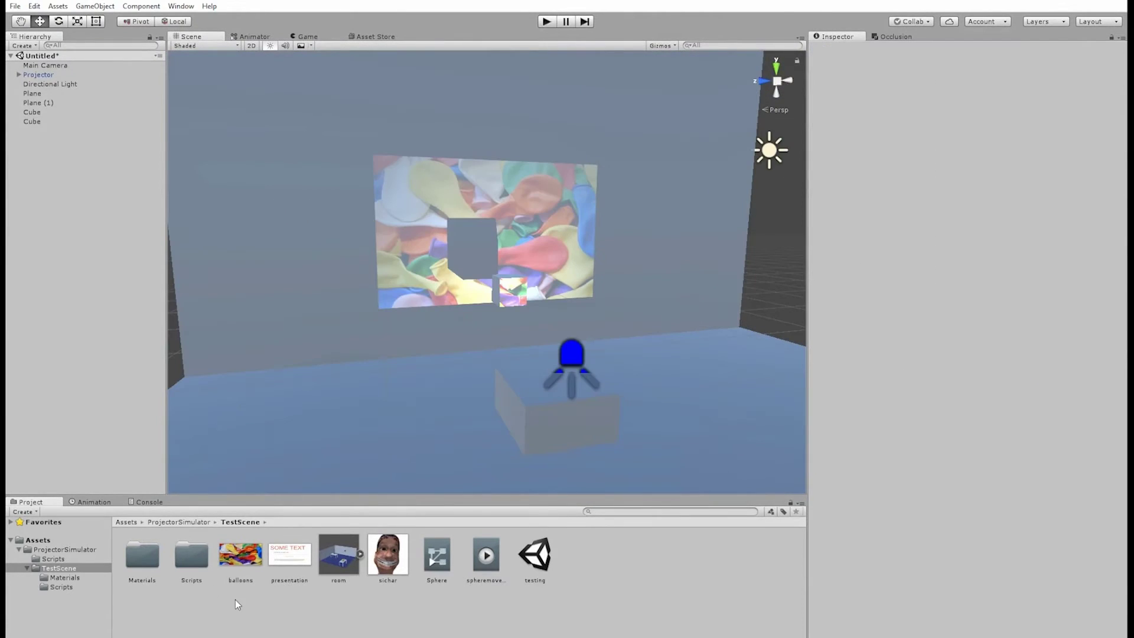
Step: Open the testing scene from the TestScene folder and frame the balloons and text projections
{"action": "double_click", "coordinate": [535, 555]}
{"action": "left_click", "coordinate": [608, 355]}
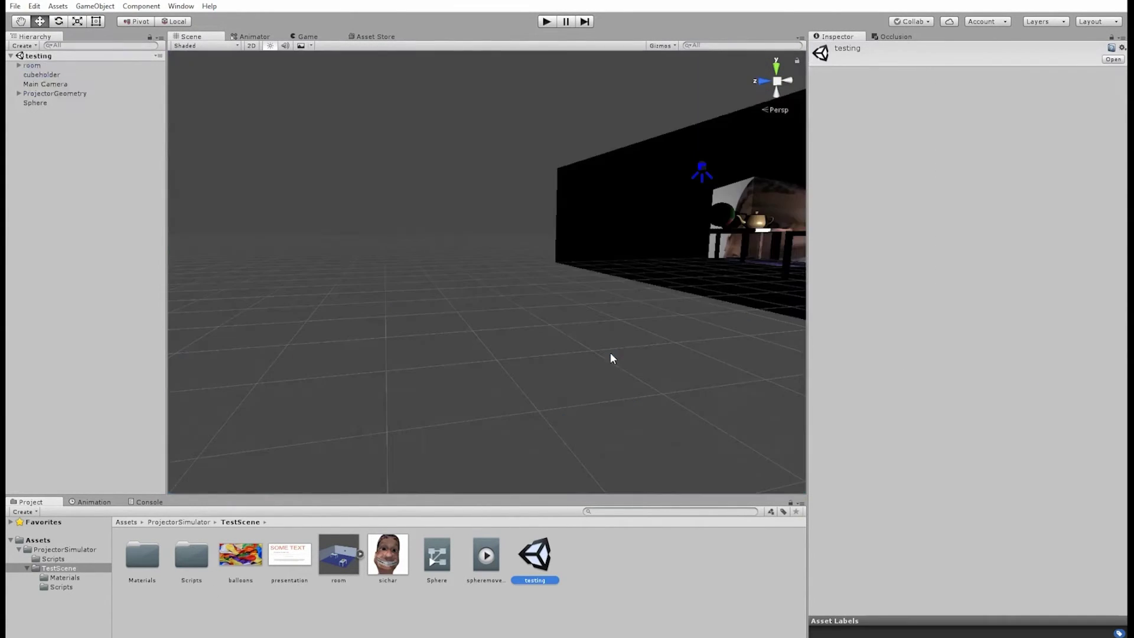
{"action": "left_click_drag", "start_coordinate": [610, 354], "coordinate": [653, 307], "text": "alt"}
{"action": "key", "text": "w"}
{"action": "right_click_drag", "start_coordinate": [653, 307], "coordinate": [232, 314]}
{"action": "left_click_drag", "start_coordinate": [232, 314], "coordinate": [195, 331], "text": "alt"}
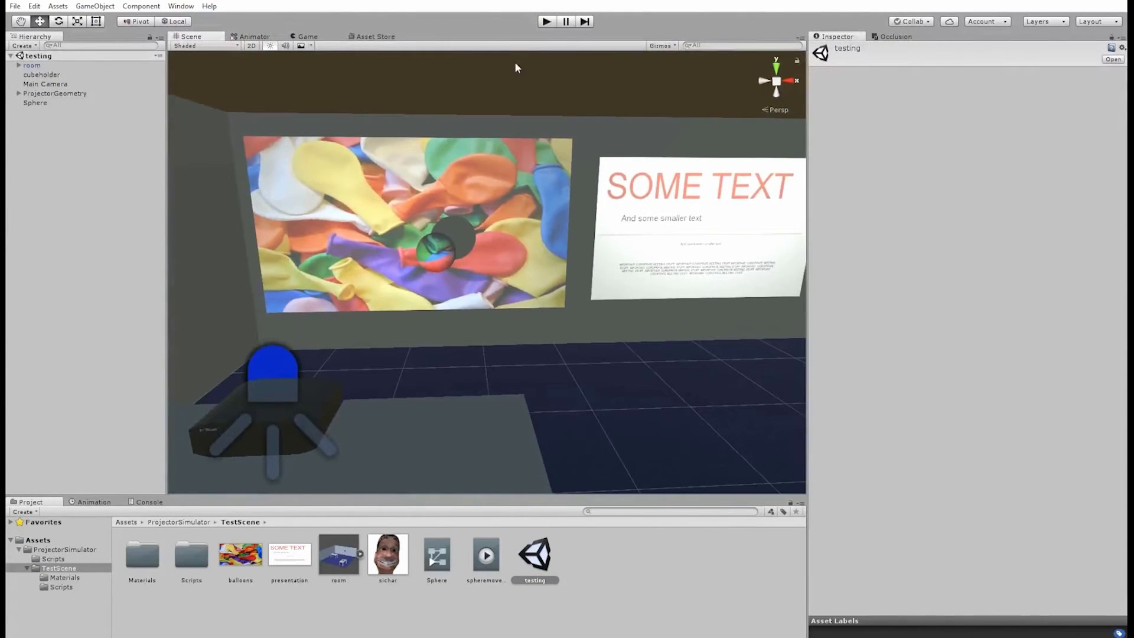
Step: Play the testing scene and follow the moving sphere as it crosses the projected images
{"action": "left_click", "coordinate": [546, 22]}
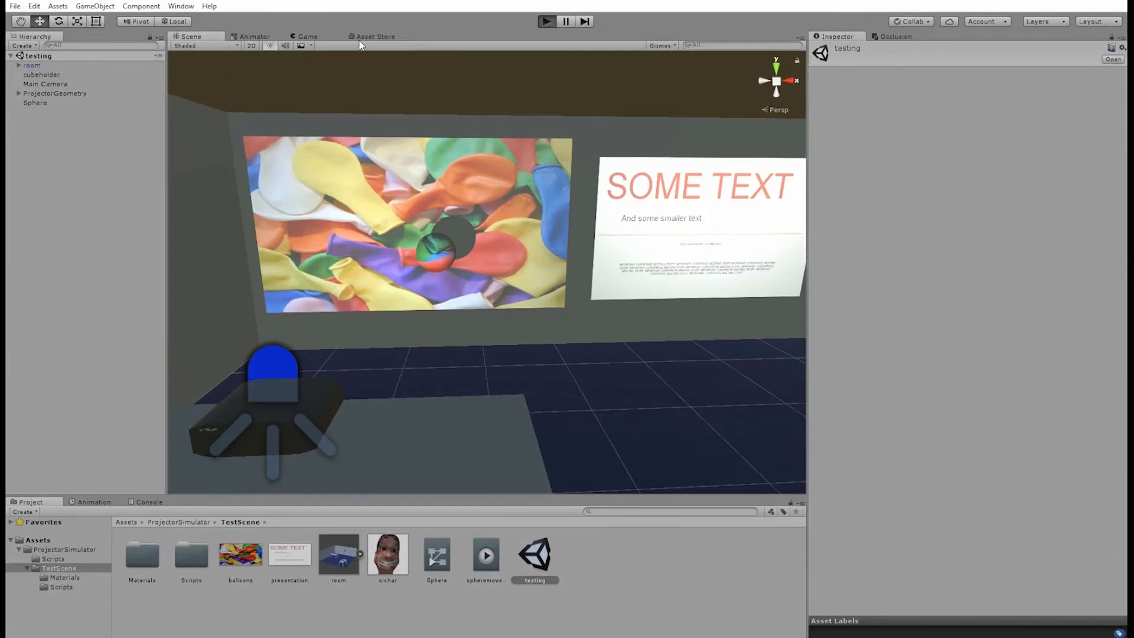
{"action": "right_click_drag", "start_coordinate": [532, 275], "coordinate": [576, 272]}
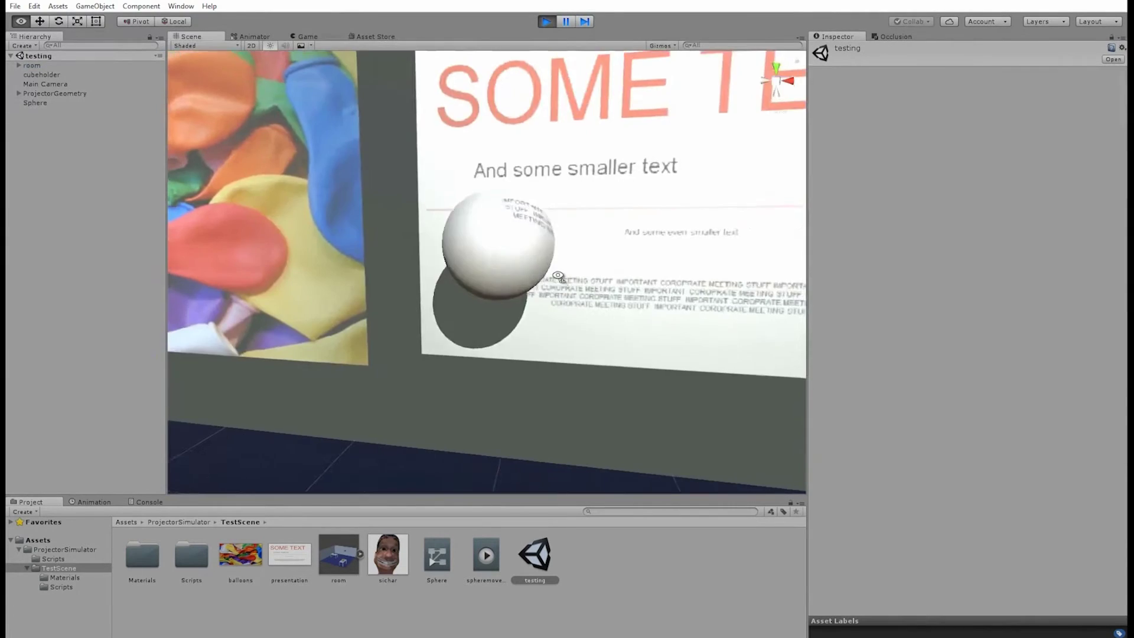
{"action": "key", "text": "a"}
{"action": "left_click_drag", "start_coordinate": [576, 273], "coordinate": [1005, 292], "text": "alt"}
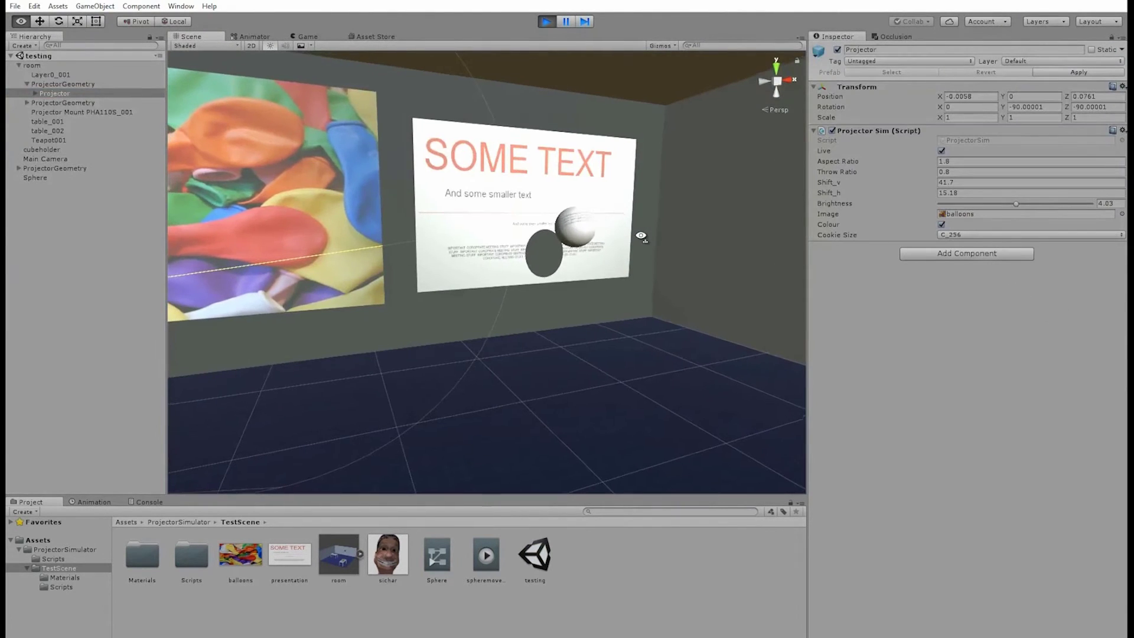
Step: Examine the balloons projection up close and look through its projector's Cookie Size options
{"action": "left_click_drag", "start_coordinate": [640, 234], "coordinate": [454, 226], "text": "alt"}
{"action": "right_click_drag", "start_coordinate": [454, 226], "coordinate": [353, 236]}
{"action": "left_click", "coordinate": [354, 237]}
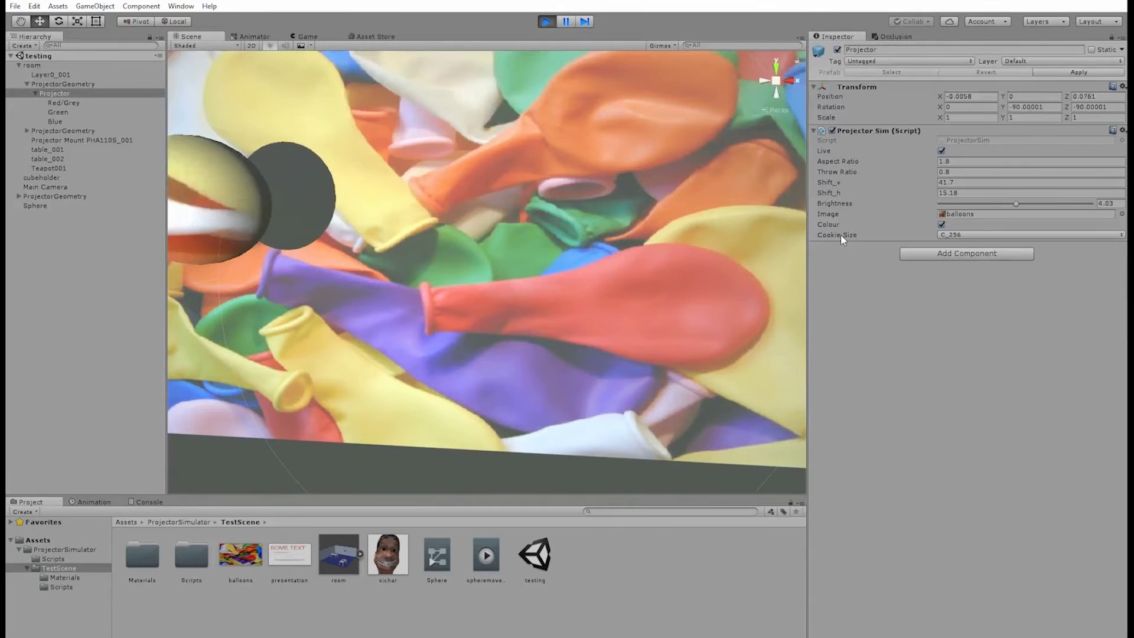
{"action": "left_click", "coordinate": [961, 236]}
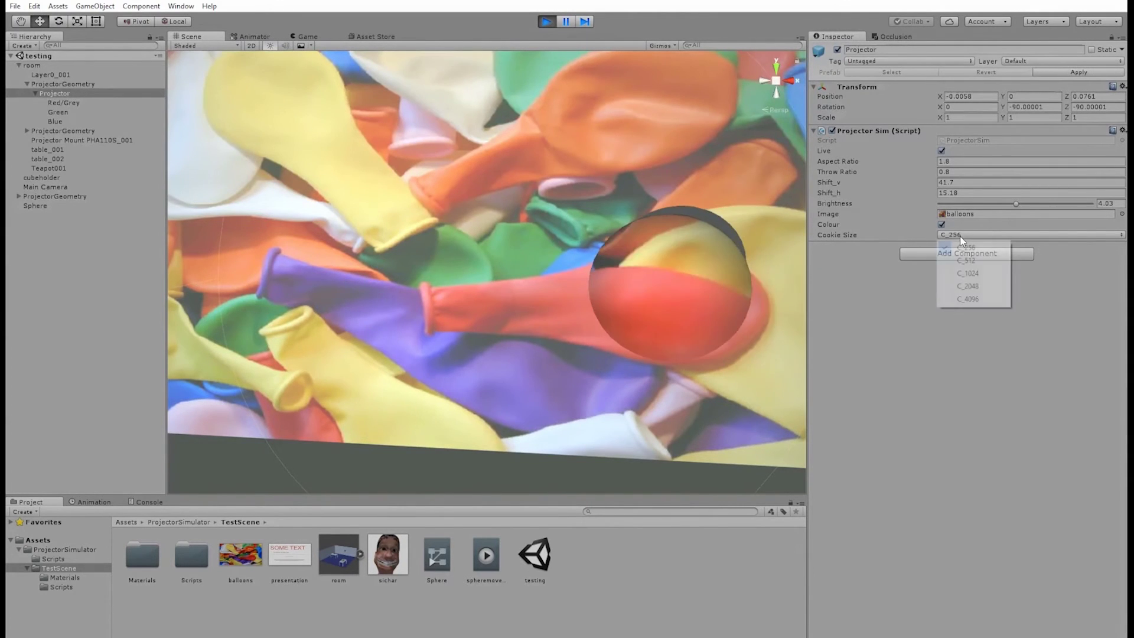
{"action": "left_click", "coordinate": [1001, 348]}
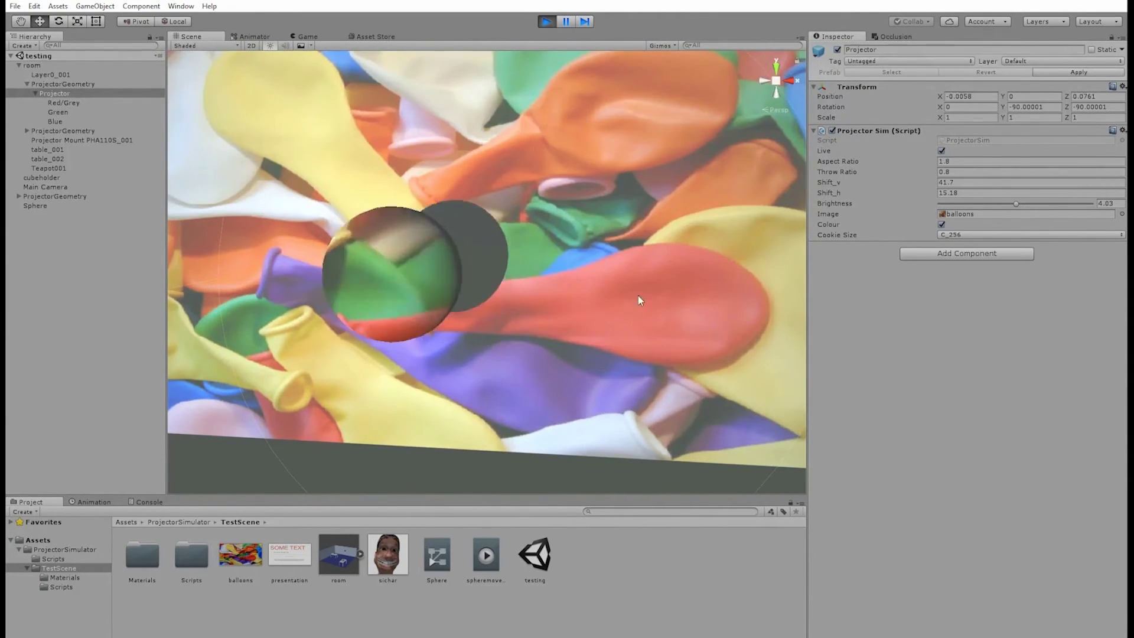
Step: Open the presentation image at full size and compare its small text with the slide projected on the wall
{"action": "key", "text": "s"}
{"action": "right_click_drag", "start_coordinate": [466, 299], "coordinate": [568, 285]}
{"action": "scroll", "coordinate": [558, 278], "scroll_direction": "up", "scroll_amount": 4, "text": "alt"}
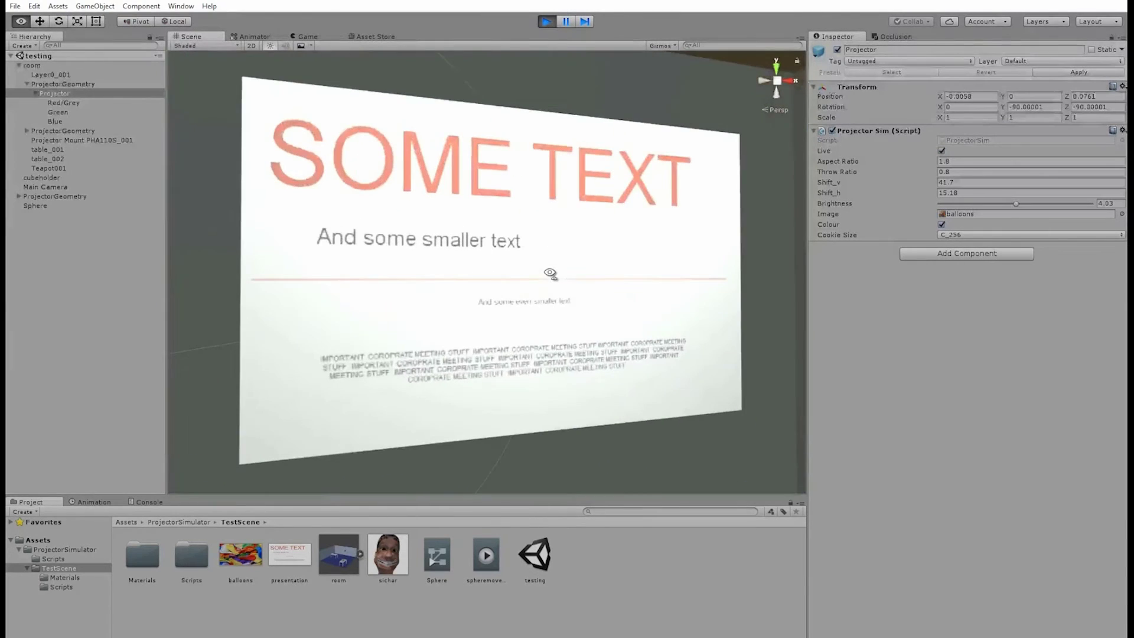
{"action": "double_click", "coordinate": [288, 550]}
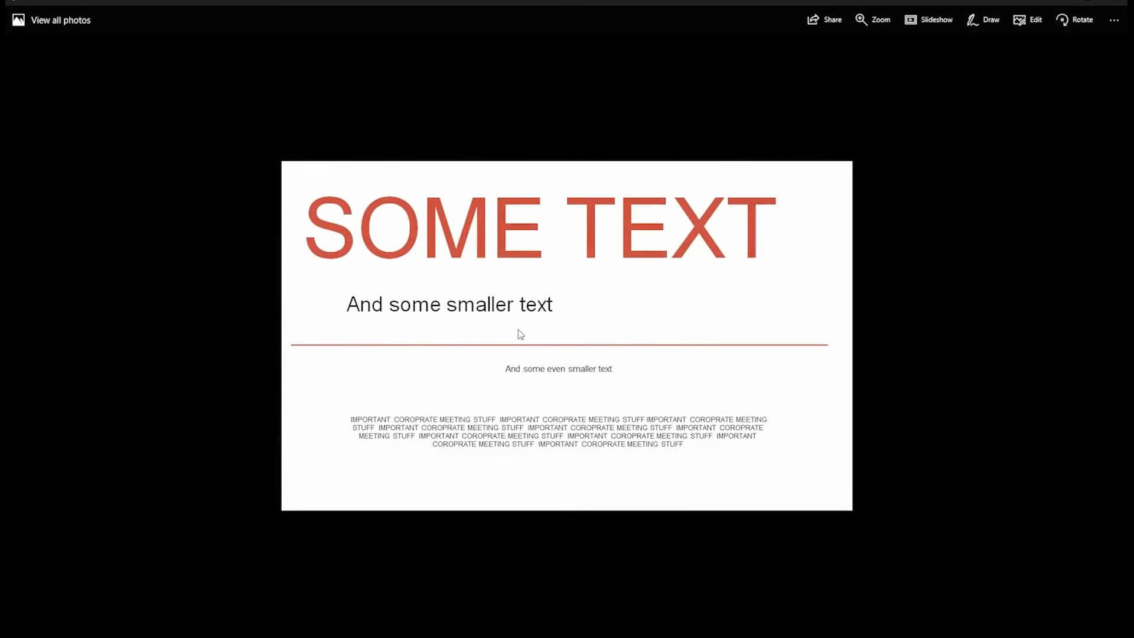
{"action": "scroll", "coordinate": [502, 444], "scroll_direction": "up", "scroll_amount": 2}
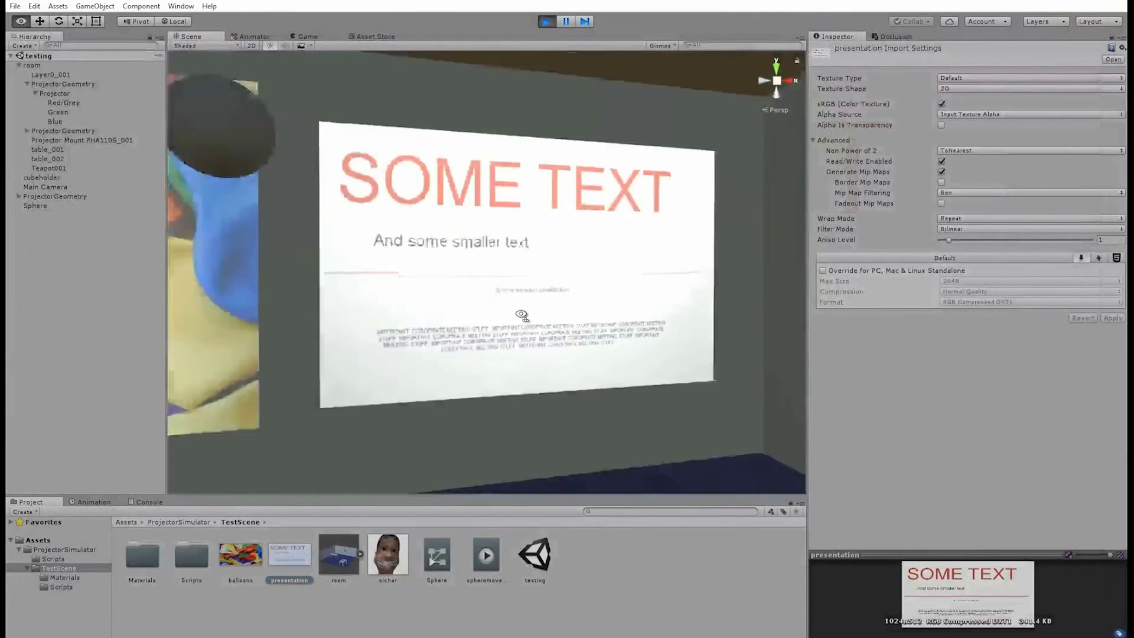
{"action": "scroll", "coordinate": [515, 346], "scroll_direction": "down", "scroll_amount": 2}
{"action": "scroll", "coordinate": [514, 346], "scroll_direction": "up", "scroll_amount": 5}
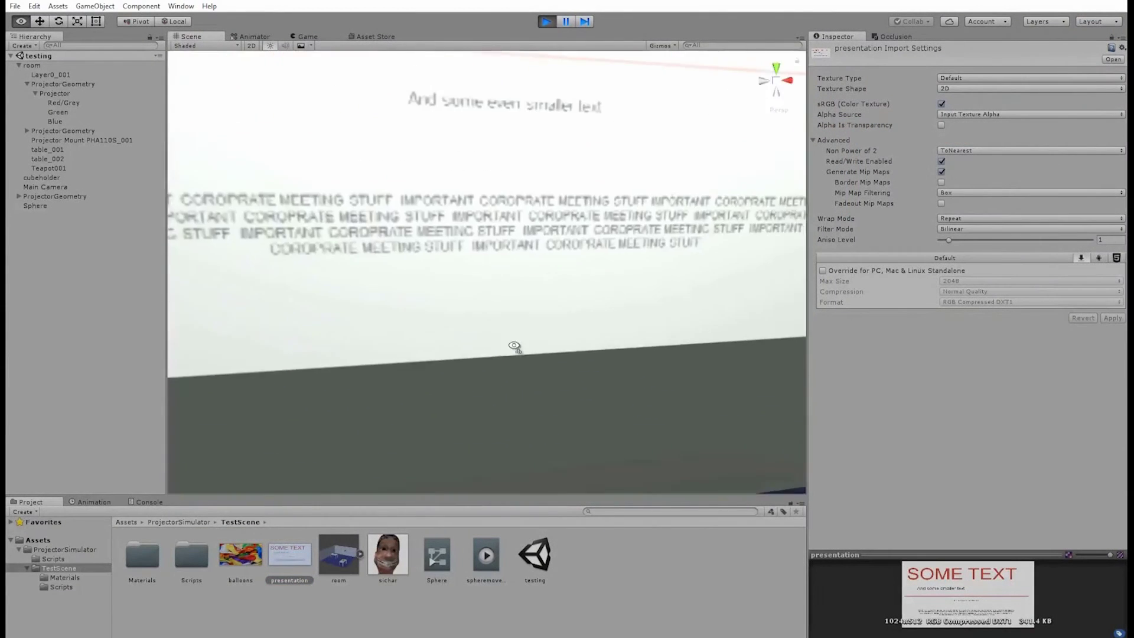
{"action": "key", "text": "w"}
{"action": "right_click_drag", "start_coordinate": [514, 346], "coordinate": [672, 149]}
{"action": "left_click", "coordinate": [626, 134]}
{"action": "right_click_drag", "start_coordinate": [653, 270], "coordinate": [641, 358]}
Step: Set the Cookie Size of the projector showing the presentation image to C_256 and inspect the projected small text
{"action": "left_click", "coordinate": [67, 140]}
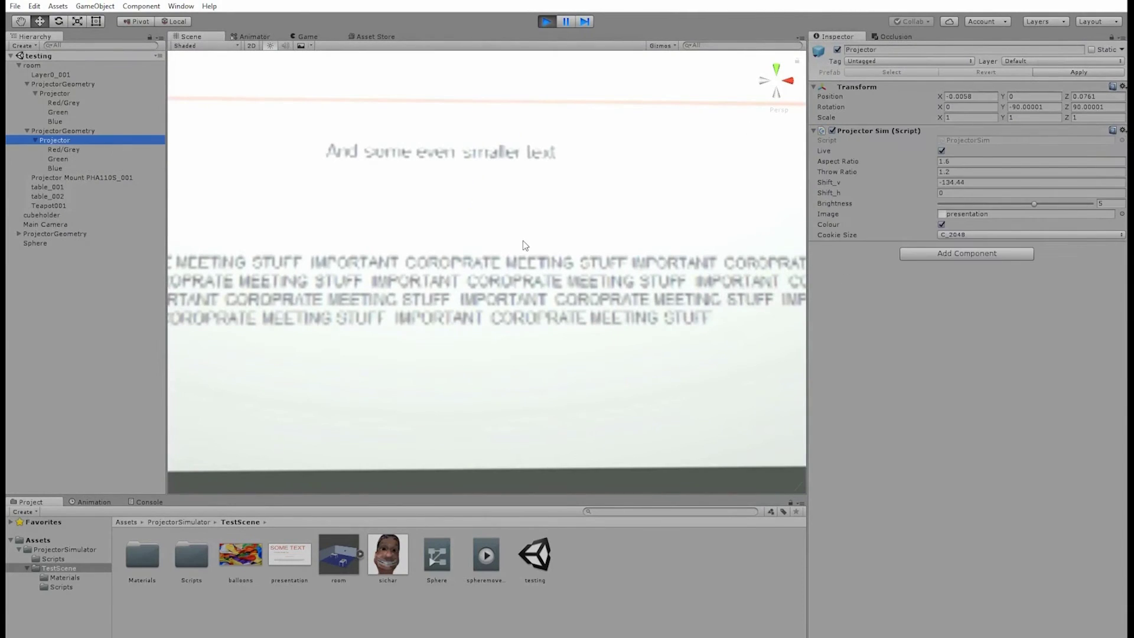
{"action": "left_click", "coordinate": [958, 234]}
{"action": "left_click", "coordinate": [985, 252]}
{"action": "key", "text": "s"}
{"action": "right_click_drag", "start_coordinate": [704, 273], "coordinate": [684, 247]}
{"action": "key", "text": "w"}
{"action": "key", "text": "s"}
{"action": "key", "text": "w"}
{"action": "key", "text": "d"}
{"action": "left_click_drag", "start_coordinate": [685, 248], "coordinate": [691, 289], "text": "alt"}
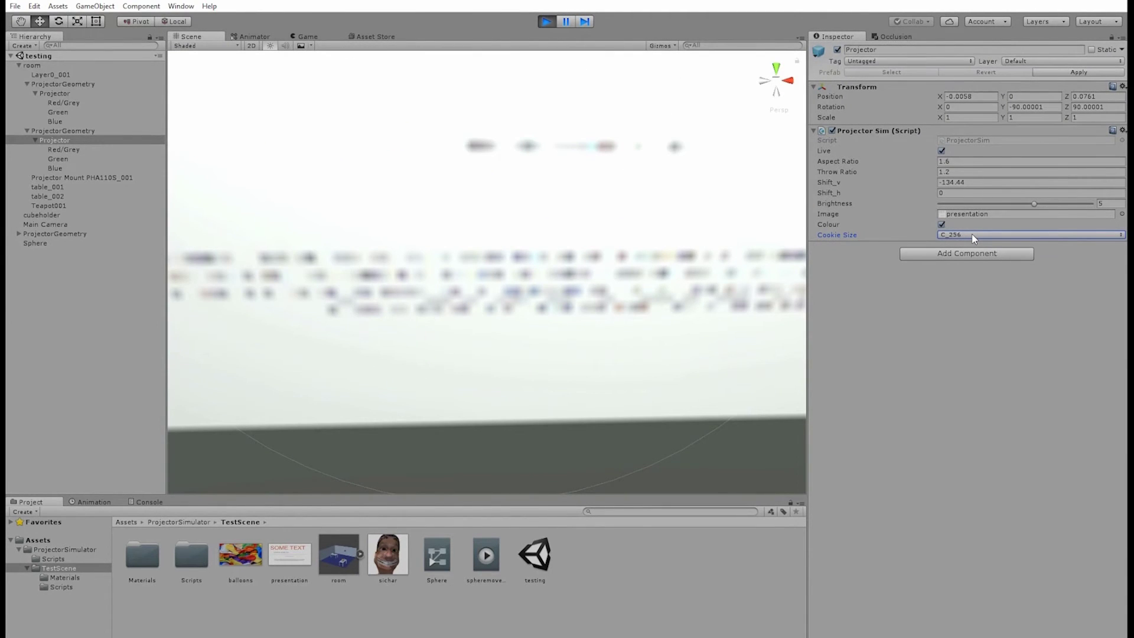
Step: Try the C_4096 Cookie Size on the presentation projector and inspect the small projected text
{"action": "scroll", "coordinate": [607, 263], "scroll_direction": "down", "scroll_amount": 10}
{"action": "scroll", "coordinate": [607, 263], "scroll_direction": "up", "scroll_amount": 10}
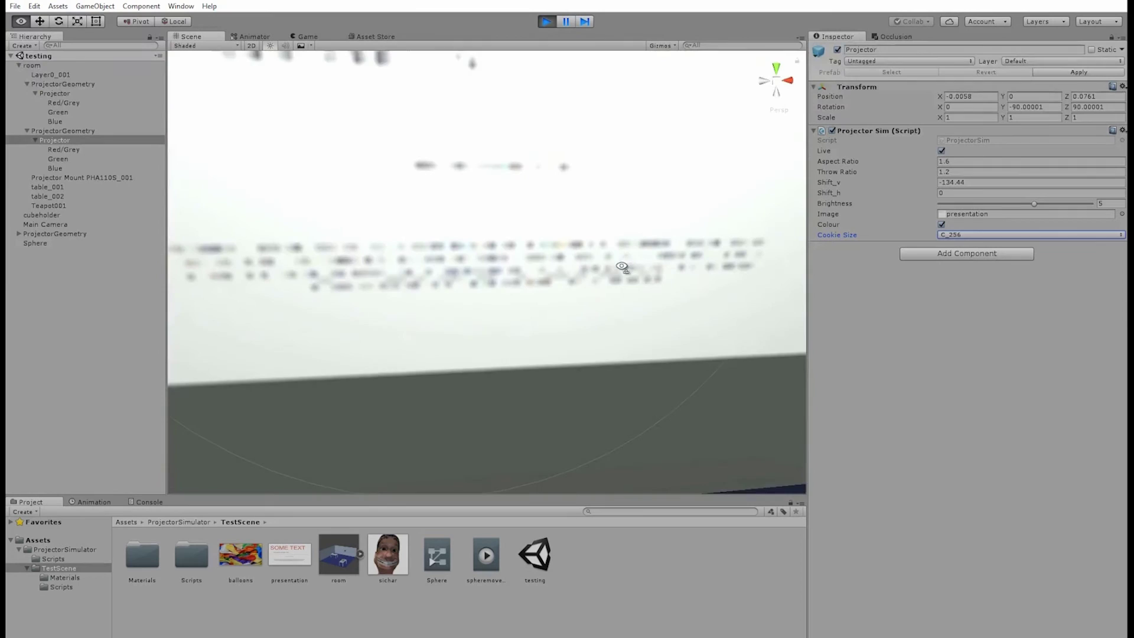
{"action": "left_click", "coordinate": [966, 235]}
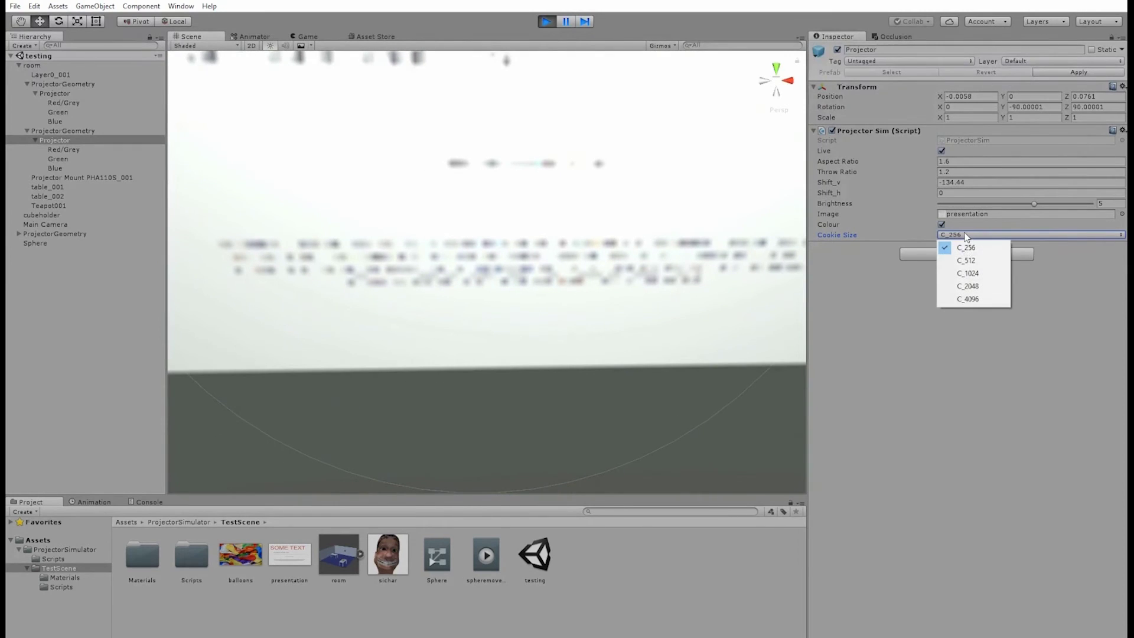
{"action": "left_click", "coordinate": [976, 299]}
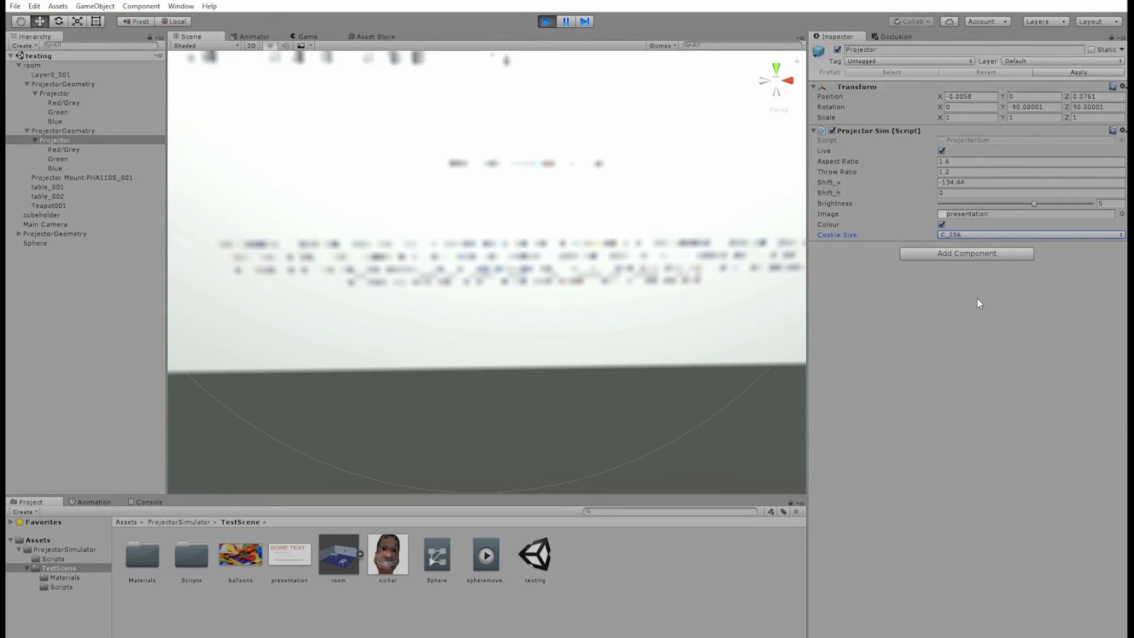
{"action": "key", "text": "w"}
{"action": "right_click_drag", "start_coordinate": [649, 286], "coordinate": [691, 279]}
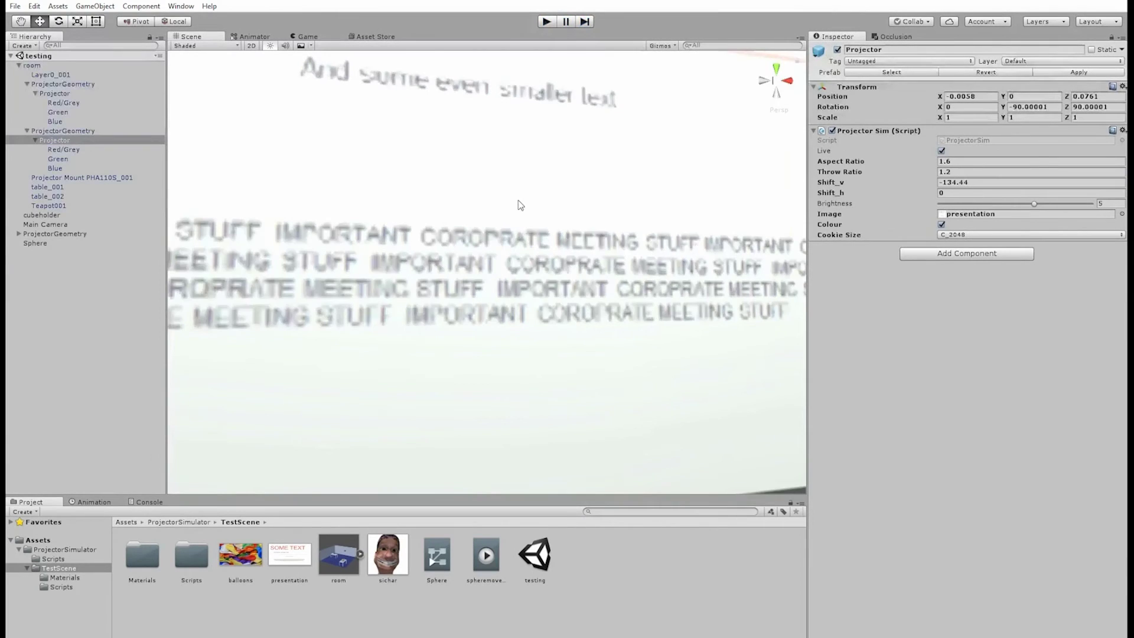
Step: Switch the presentation projector's Cookie Size to C_1024 for comparison and return it to C_2048
{"action": "right_click_drag", "start_coordinate": [519, 202], "coordinate": [488, 231]}
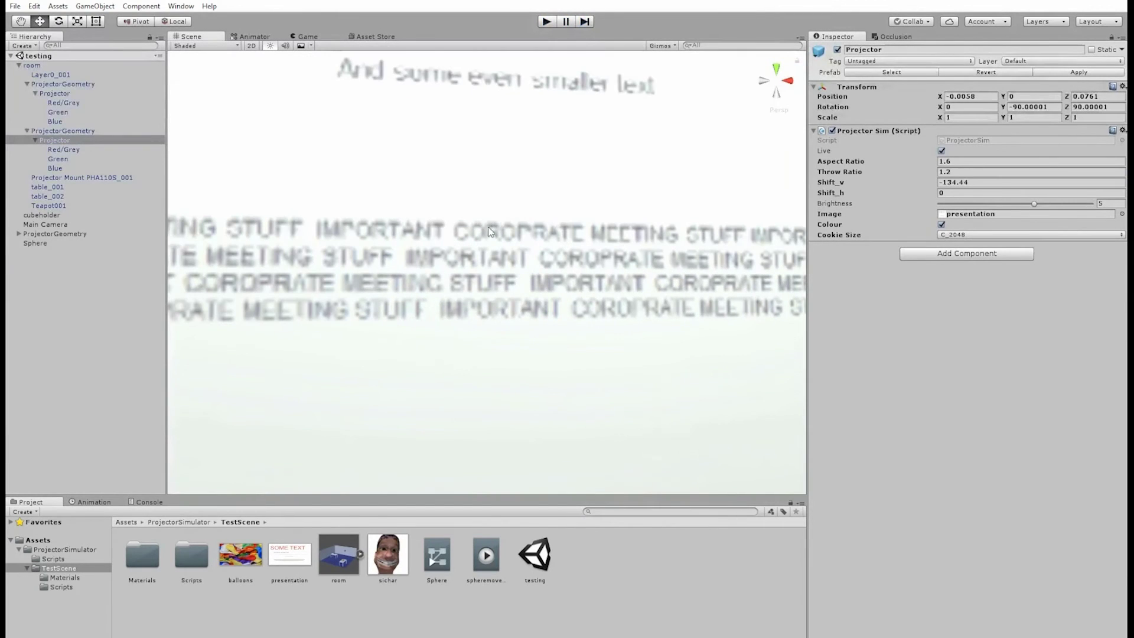
{"action": "left_click", "coordinate": [964, 235]}
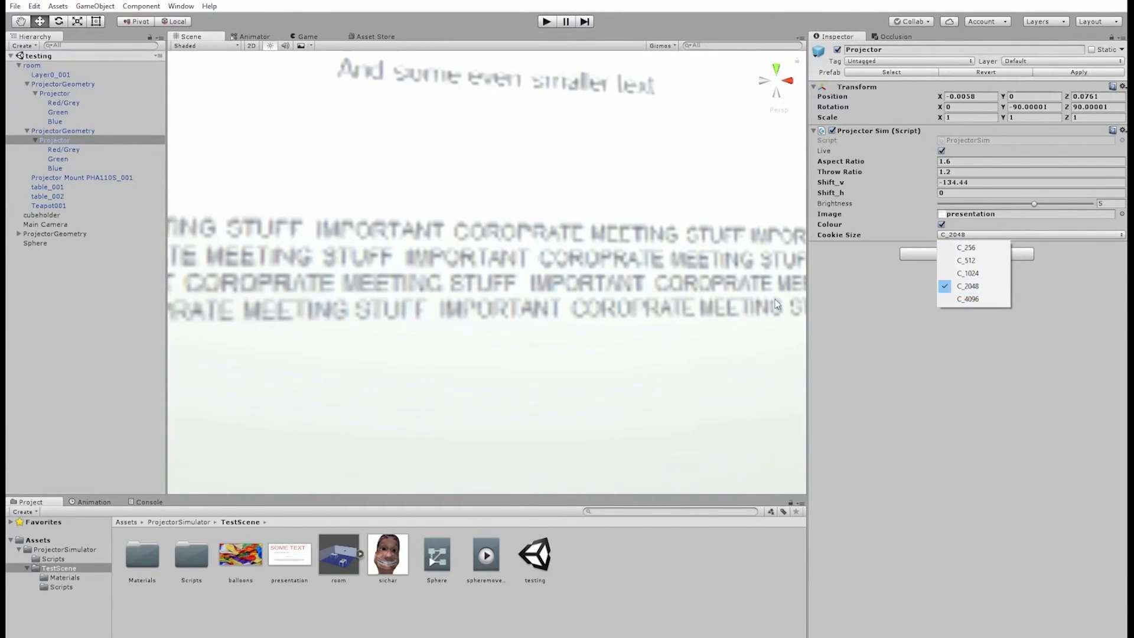
{"action": "mouse_move", "coordinate": [588, 297]}
{"action": "right_mouse_down"}
{"action": "mouse_move", "coordinate": [609, 299]}
{"action": "mouse_move", "coordinate": [583, 299]}
{"action": "right_mouse_up"}
{"action": "left_click", "coordinate": [980, 240]}
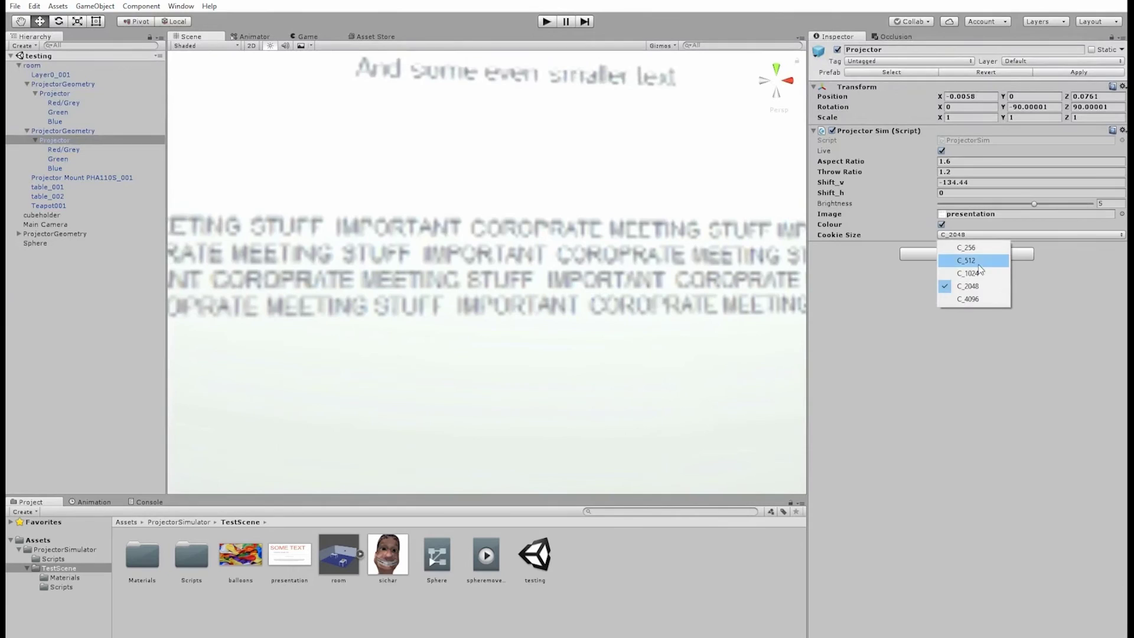
{"action": "left_click", "coordinate": [969, 272]}
{"action": "left_click", "coordinate": [974, 237]}
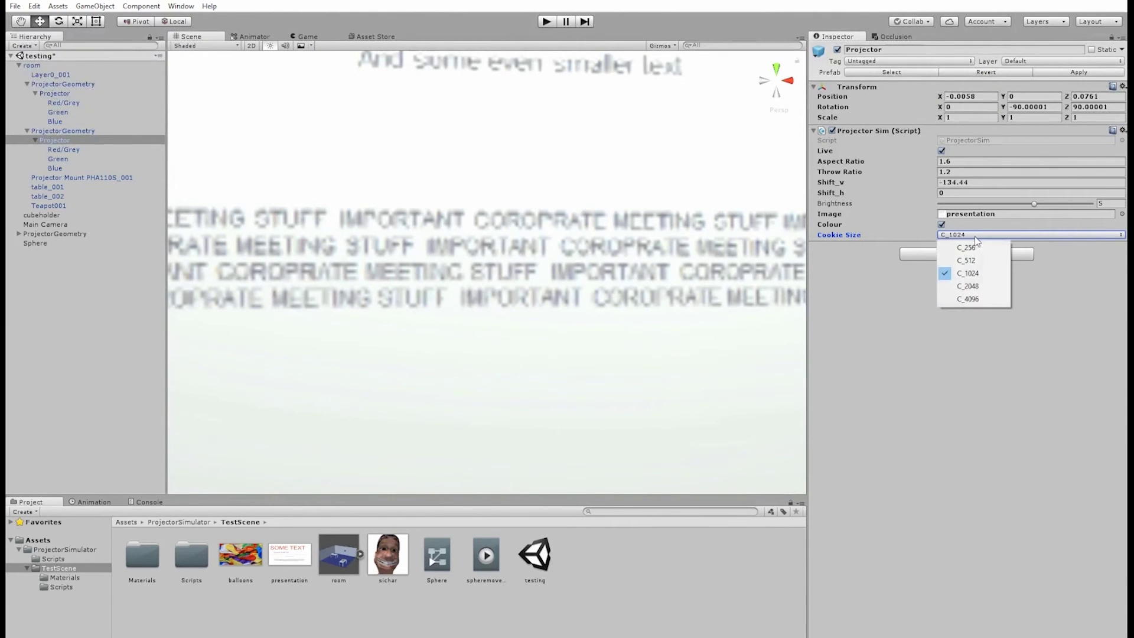
{"action": "left_click", "coordinate": [974, 284]}
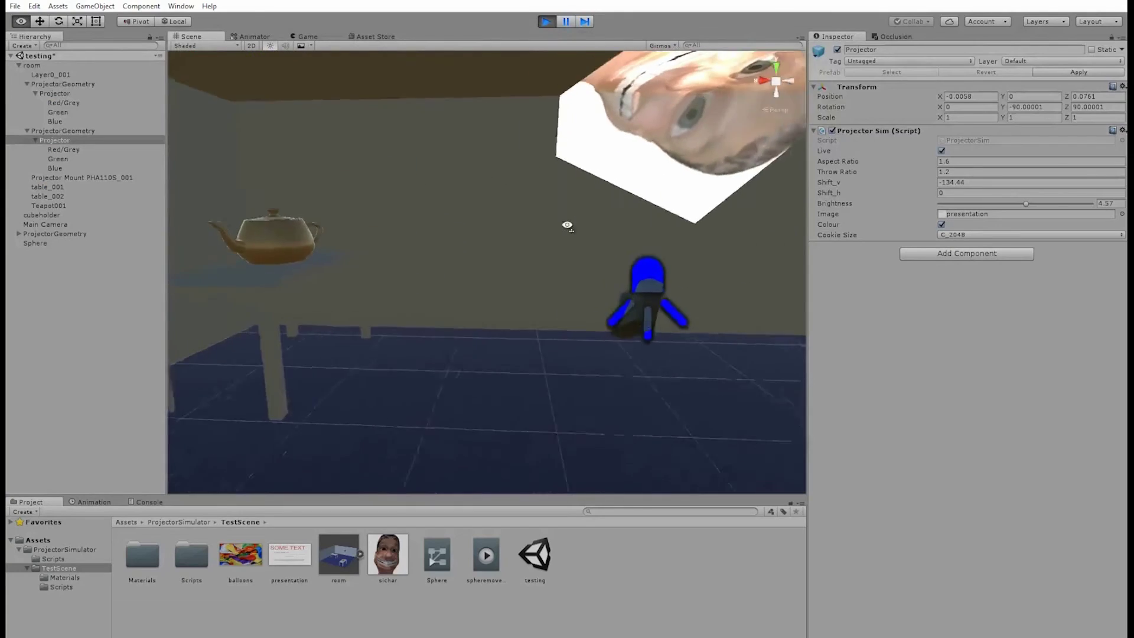
Step: View the slide from across the room and set its projector's Cookie Size to C_256
{"action": "right_click_drag", "start_coordinate": [567, 224], "coordinate": [509, 214]}
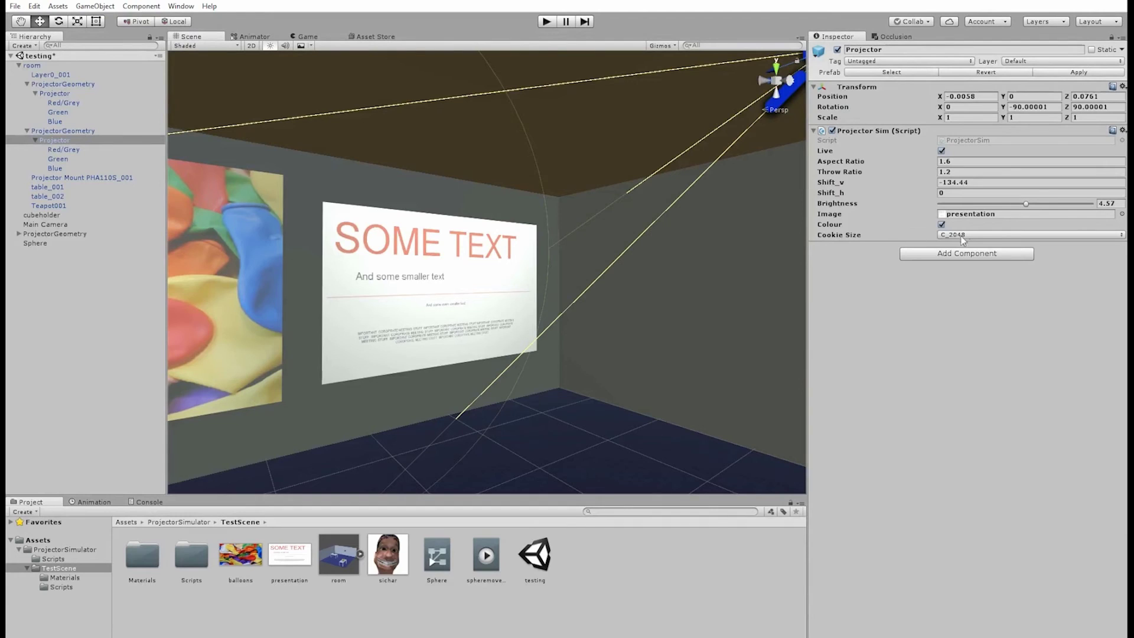
{"action": "left_click", "coordinate": [967, 235]}
{"action": "left_click", "coordinate": [876, 325]}
{"action": "left_click_drag", "start_coordinate": [852, 175], "coordinate": [869, 186]}
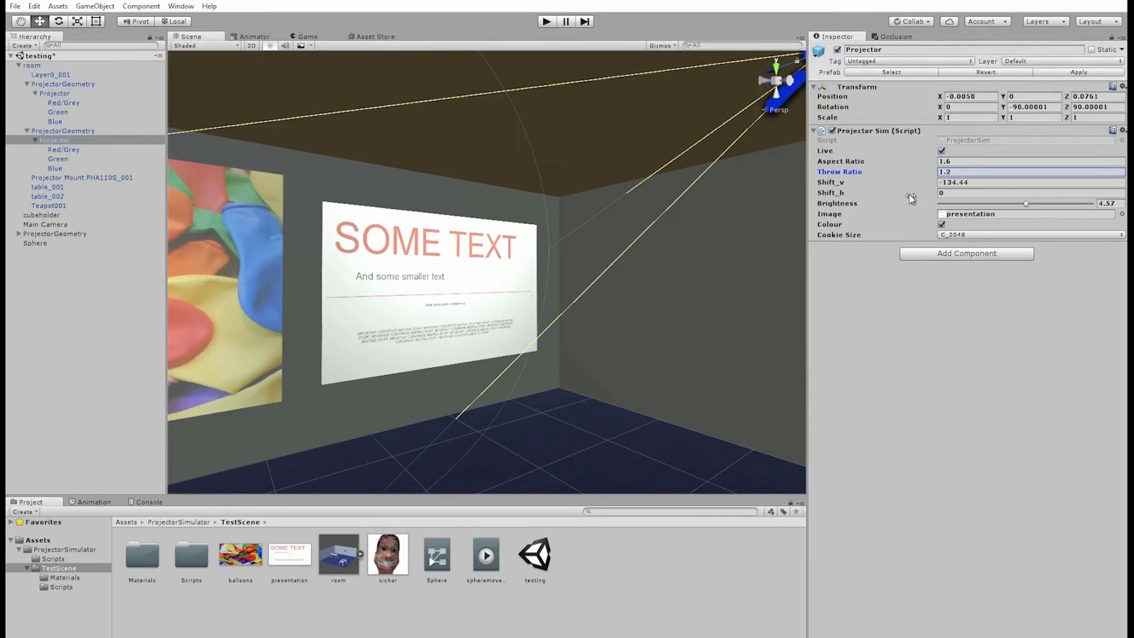
{"action": "left_click", "coordinate": [971, 248]}
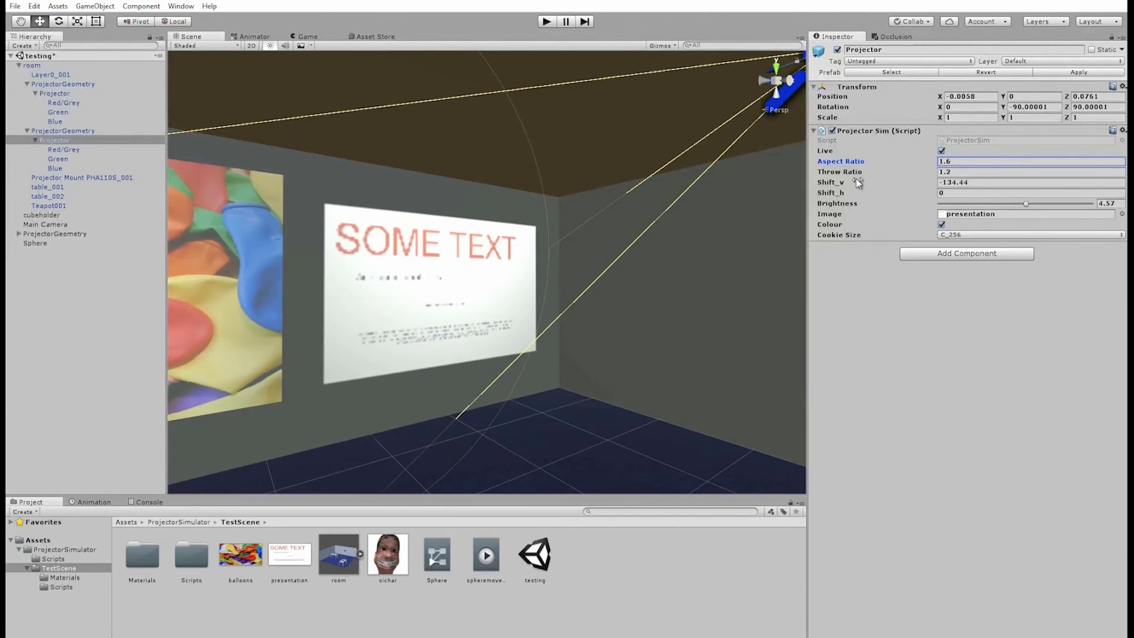
{"action": "left_click_drag", "start_coordinate": [845, 176], "coordinate": [844, 176]}
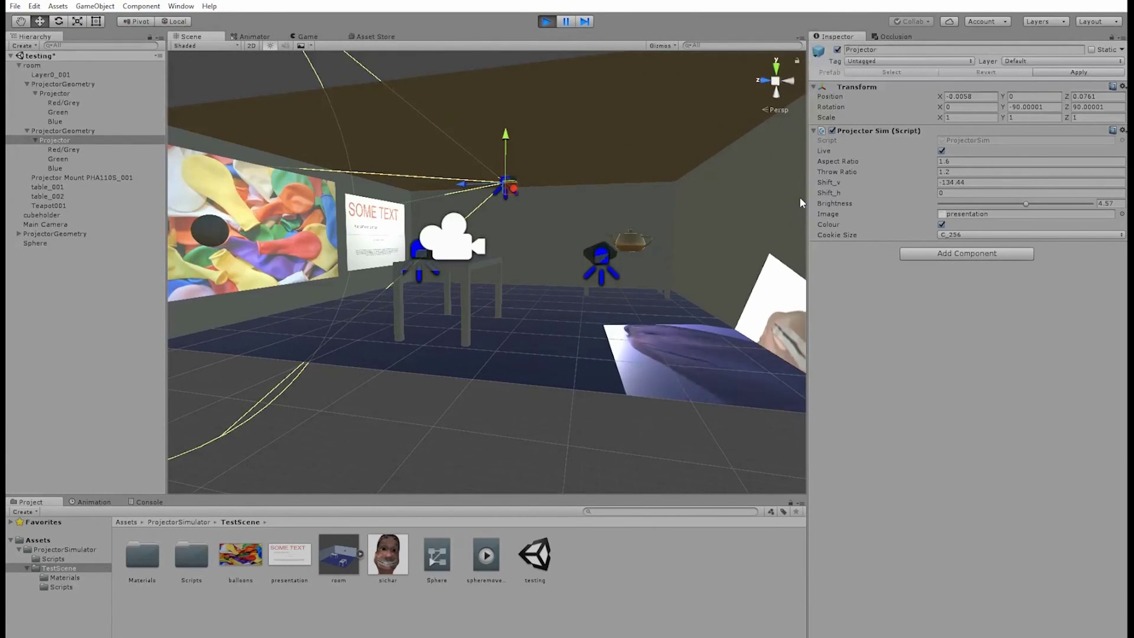
{"action": "left_click", "coordinate": [417, 425]}
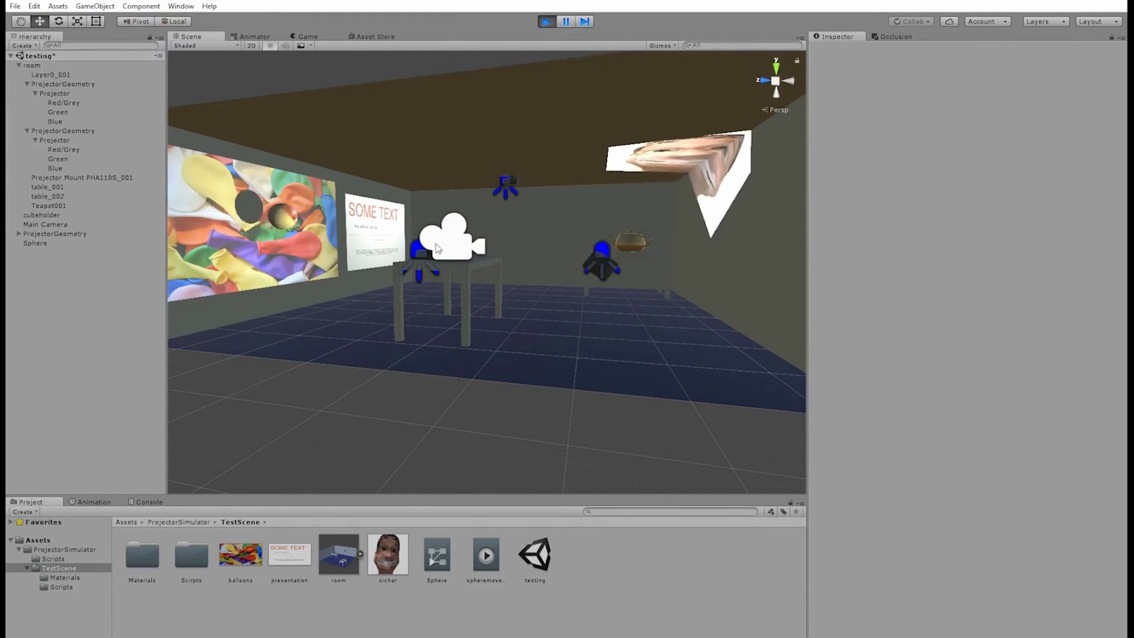
{"action": "left_click", "coordinate": [413, 246]}
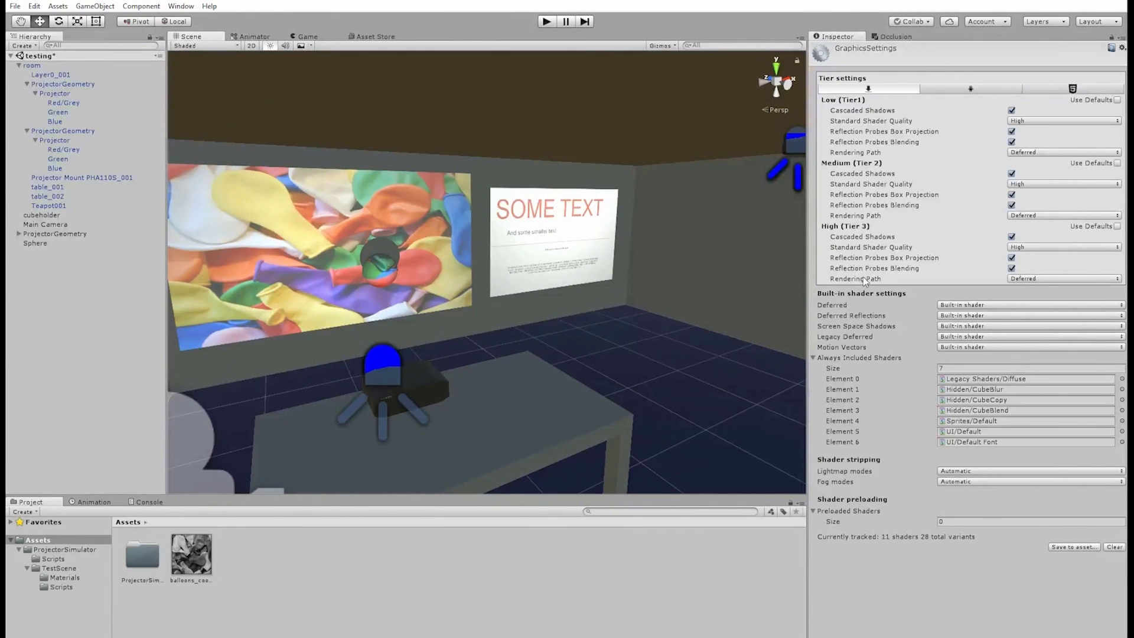
Step: Set the High (Tier 3) Rendering Path to Forward in the graphics settings and check the projections in the room
{"action": "left_click", "coordinate": [1054, 277]}
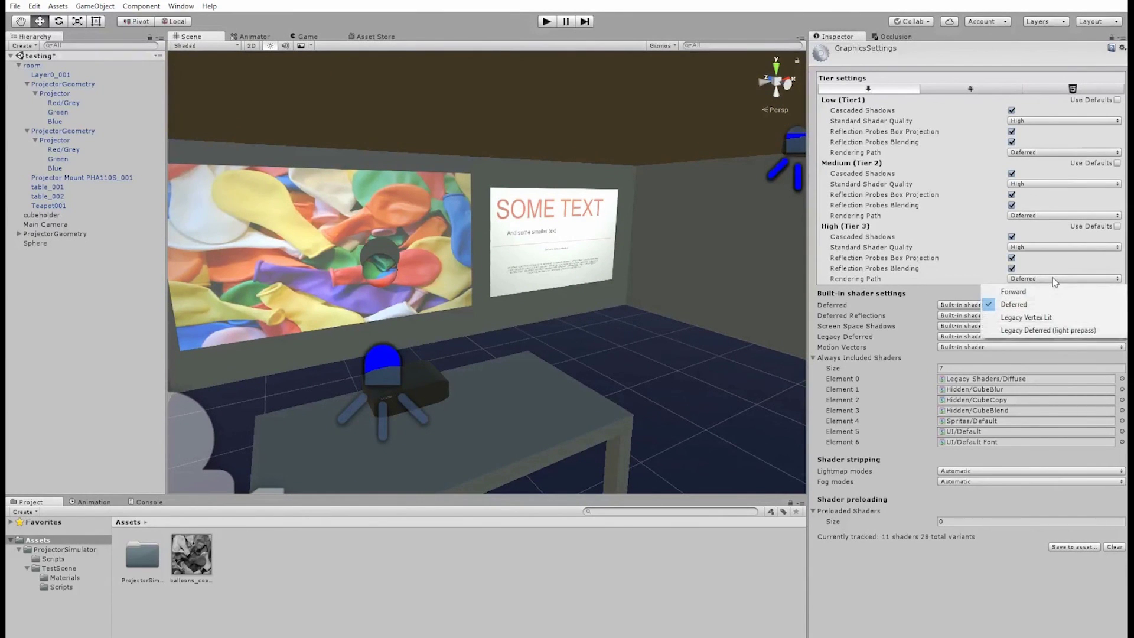
{"action": "left_click", "coordinate": [1013, 291]}
{"action": "right_click_drag", "start_coordinate": [578, 324], "coordinate": [495, 306]}
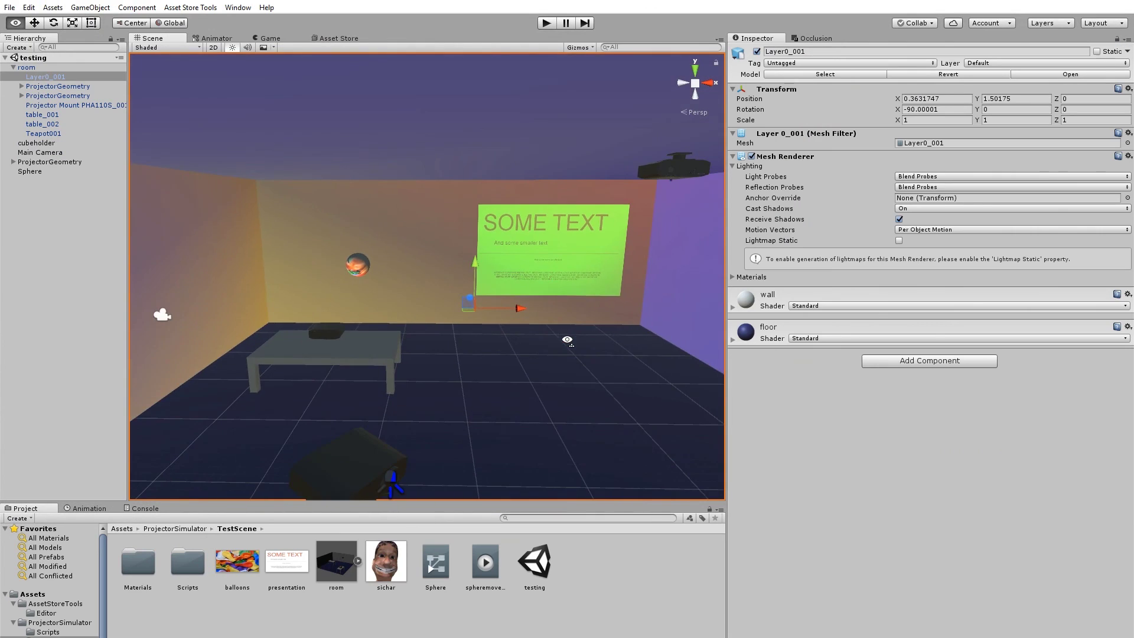
Step: Open the project's Quality settings and set the Fantastic level's Pixel Light Count to 5
{"action": "right_click_drag", "start_coordinate": [561, 334], "coordinate": [567, 338]}
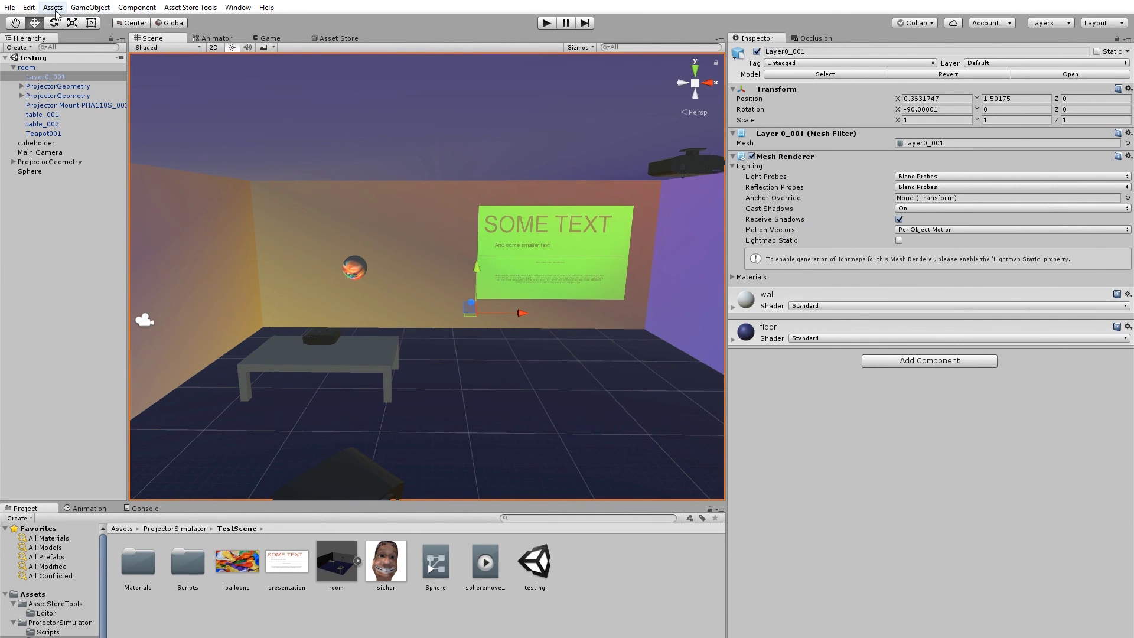
{"action": "left_click", "coordinate": [29, 7]}
{"action": "mouse_move", "coordinate": [140, 303]}
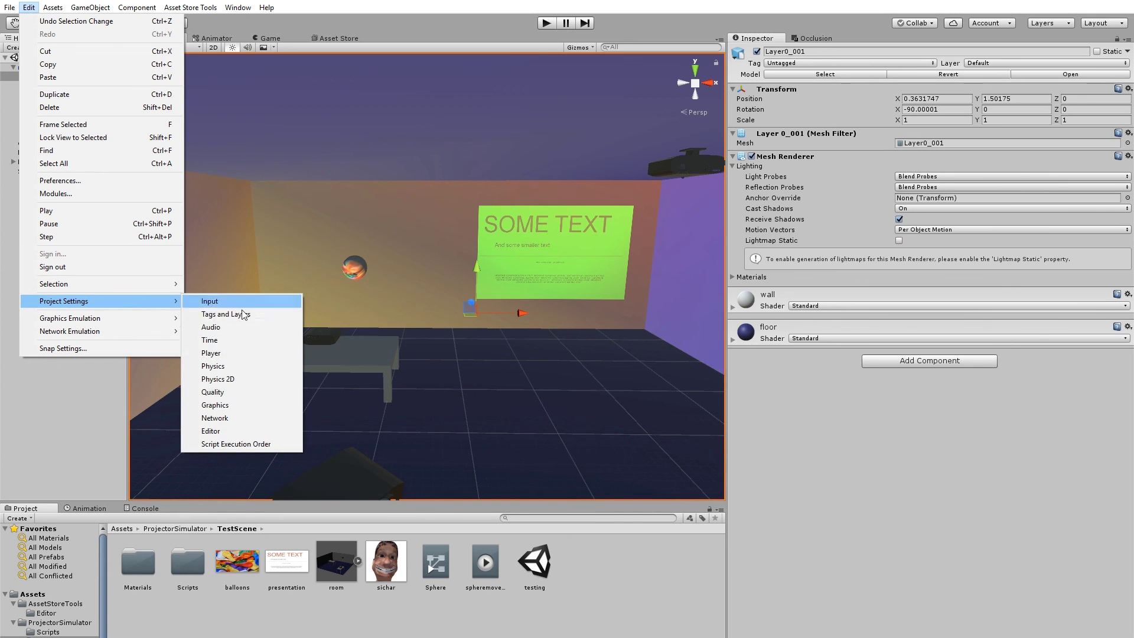
{"action": "left_click", "coordinate": [230, 392]}
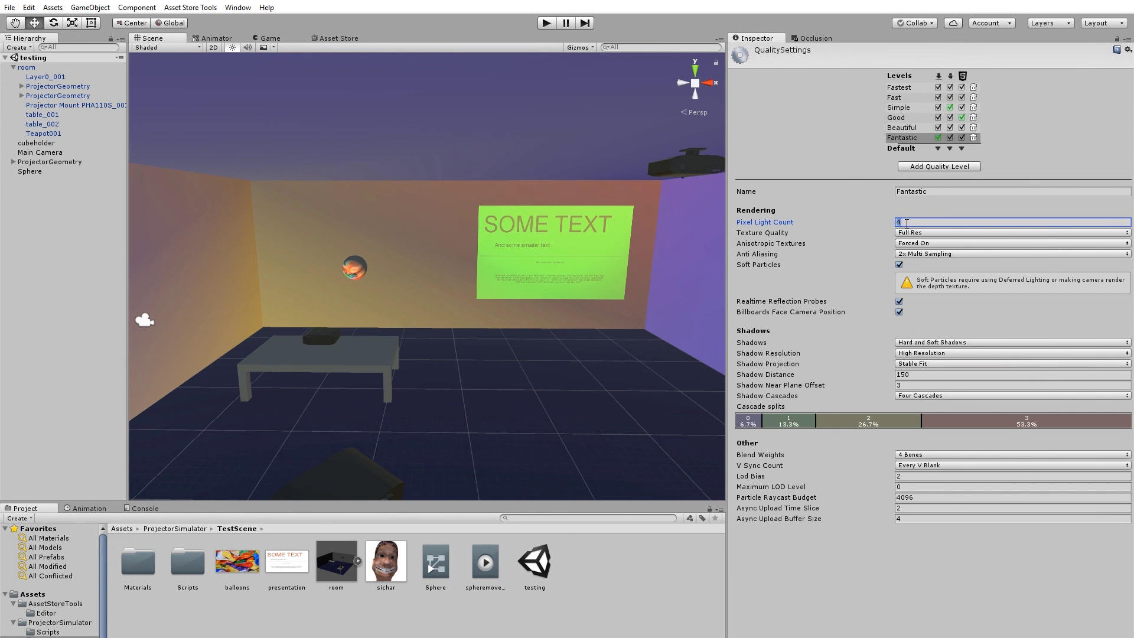
{"action": "type", "text": "5"}
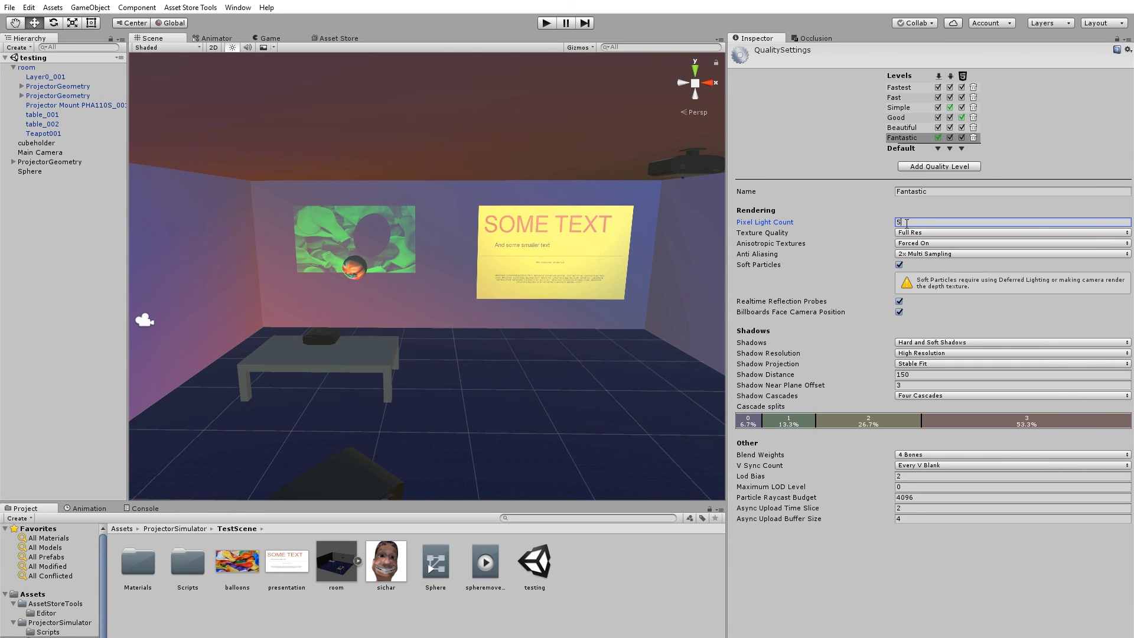
Step: Raise the Fantastic level's Pixel Light Count to 8 and 9, and inspect the projected images around the room
{"action": "key", "text": "BackSpace"}
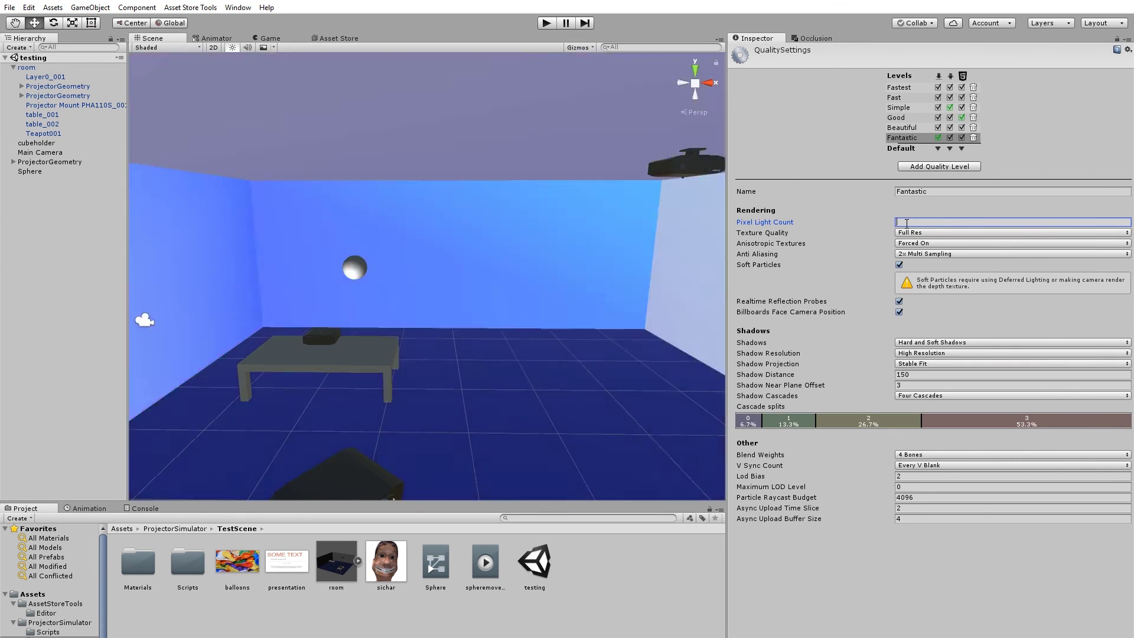
{"action": "type", "text": "8"}
{"action": "key", "text": "BackSpace"}
{"action": "type", "text": "9"}
{"action": "right_click_drag", "start_coordinate": [529, 291], "coordinate": [538, 306]}
{"action": "key", "text": "w"}
{"action": "key", "text": "s"}
{"action": "key", "text": "a"}
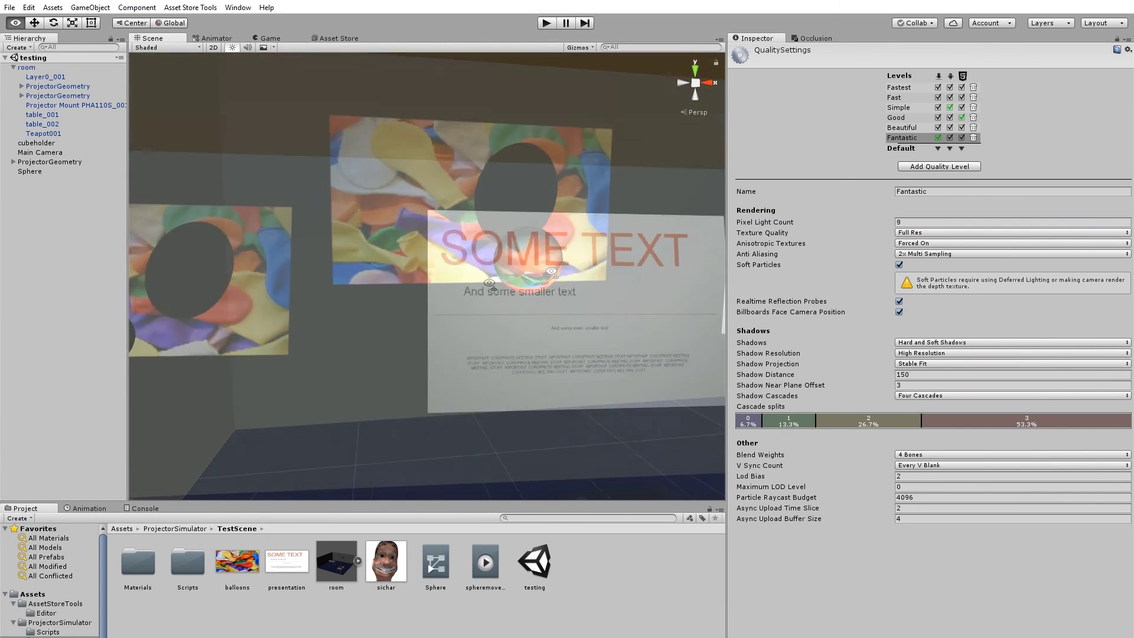
{"action": "mouse_move", "coordinate": [538, 305]}
{"action": "right_mouse_down"}
{"action": "mouse_move", "coordinate": [723, 307]}
{"action": "mouse_move", "coordinate": [538, 307]}
{"action": "right_mouse_up"}
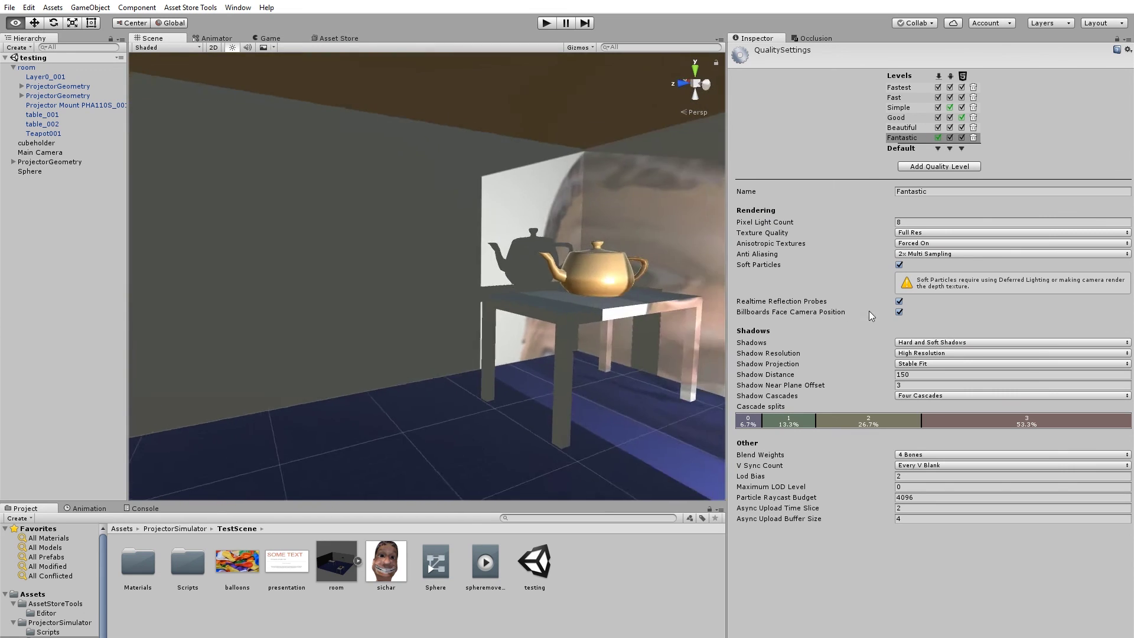